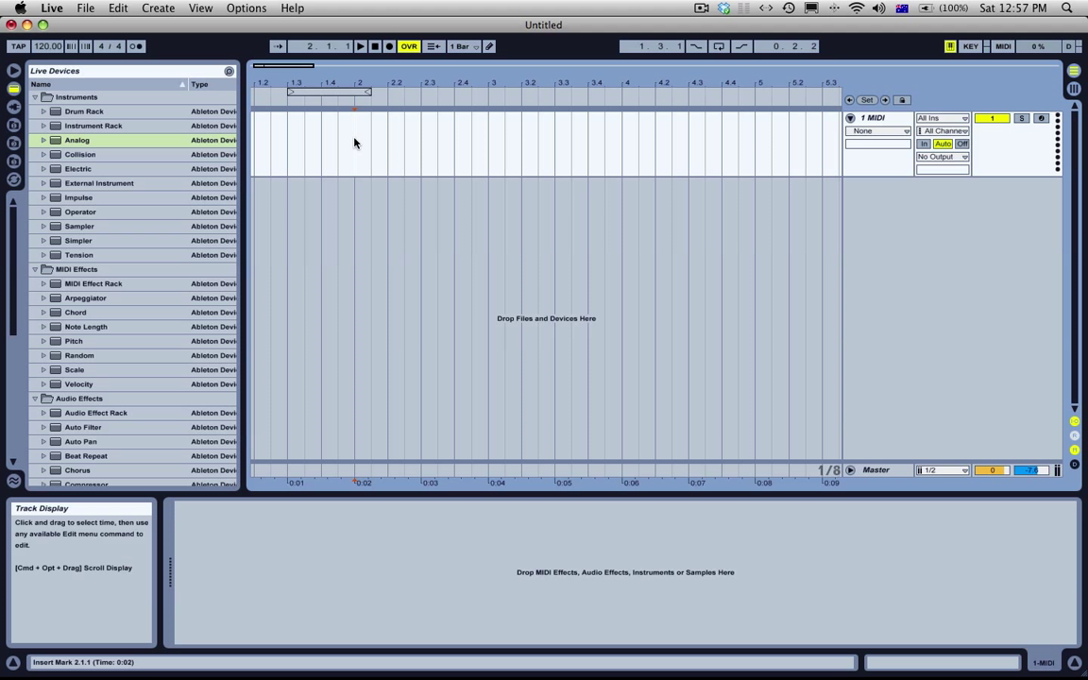
Select bar 1 on the MIDI track, insert an empty MIDI clip there, and loop that bar.
scroll(354, 141, left, 2)
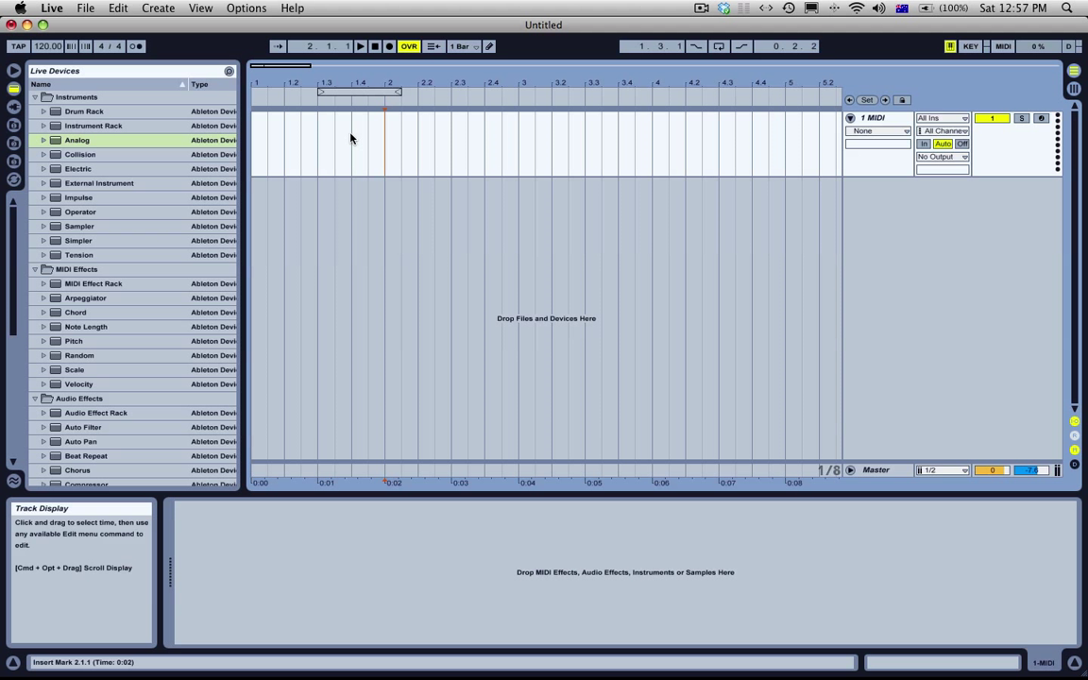
drag(383, 136, 240, 140)
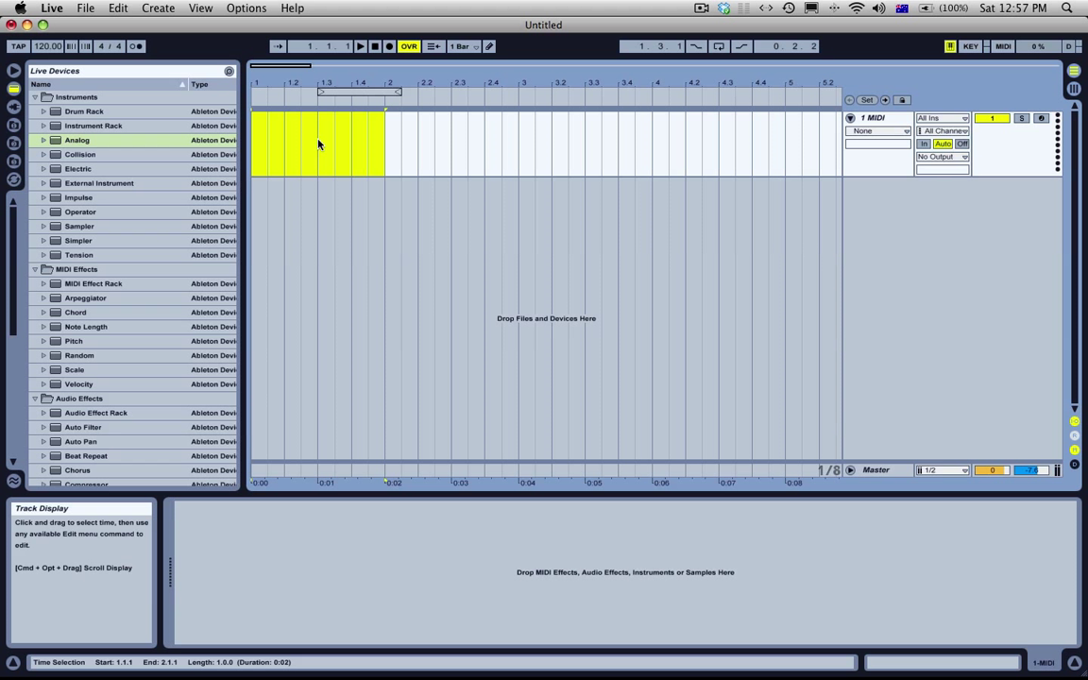
key(super+shift+m)
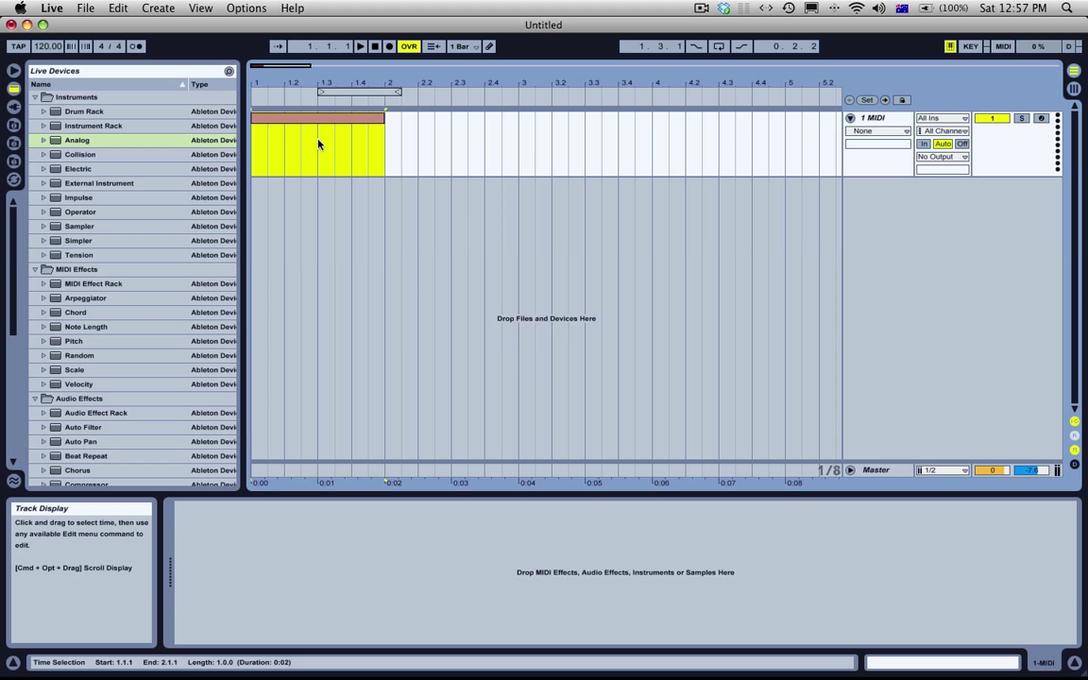
key(super+l)
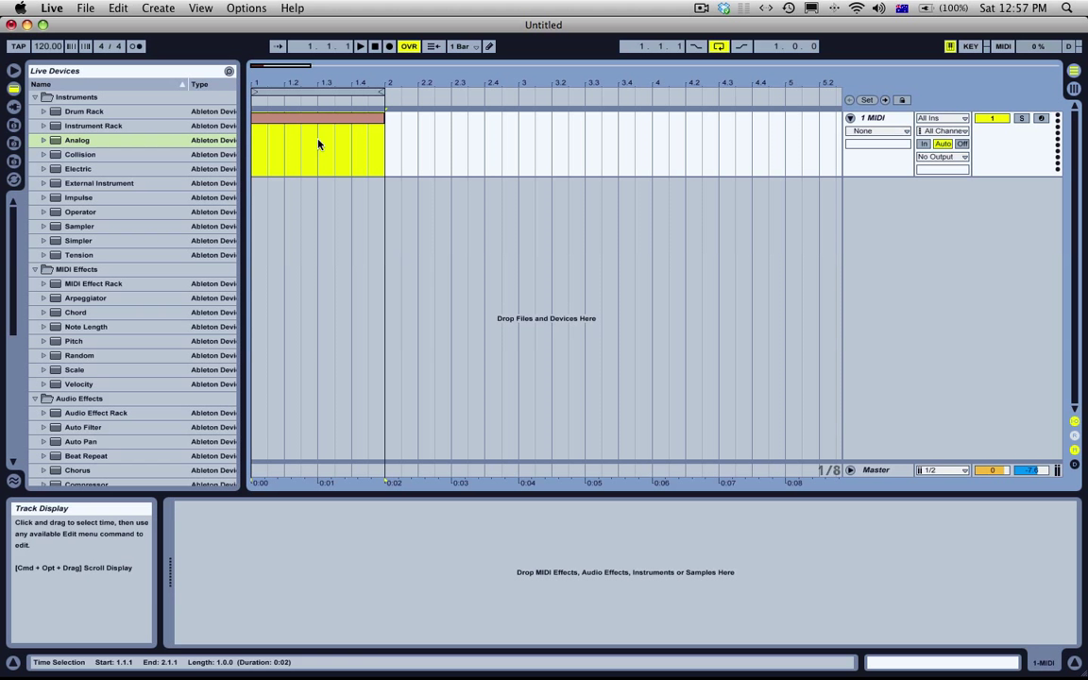
Load Analog onto the MIDI track, set oscillator 1 to Sine, and open the clip's notes.
click(78, 141)
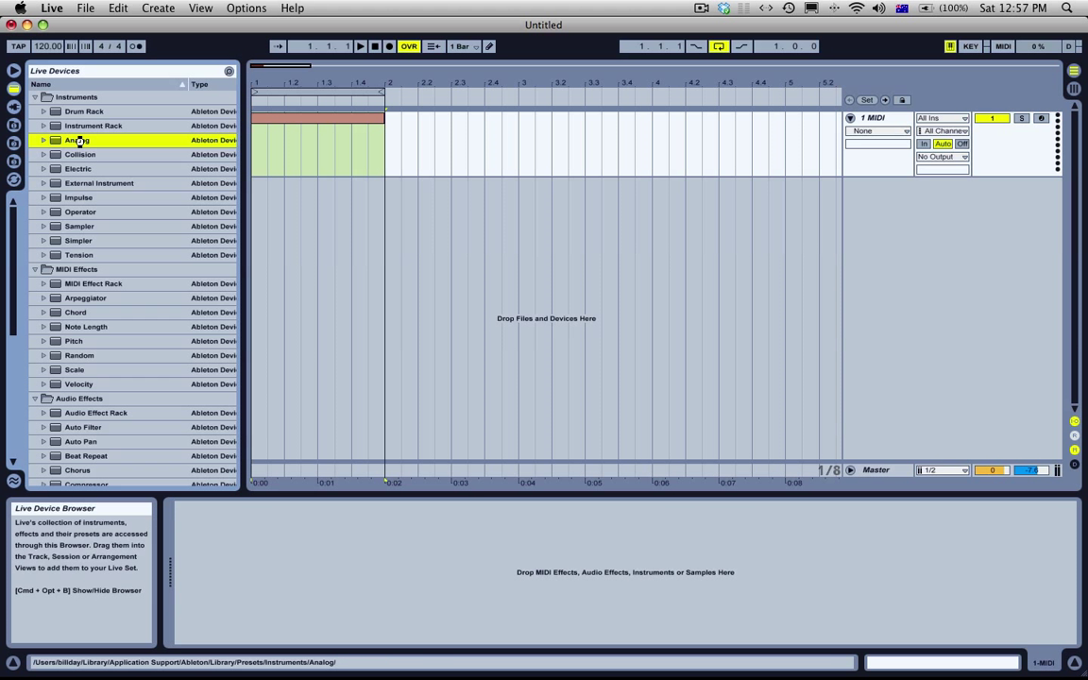
double_click(78, 140)
click(251, 531)
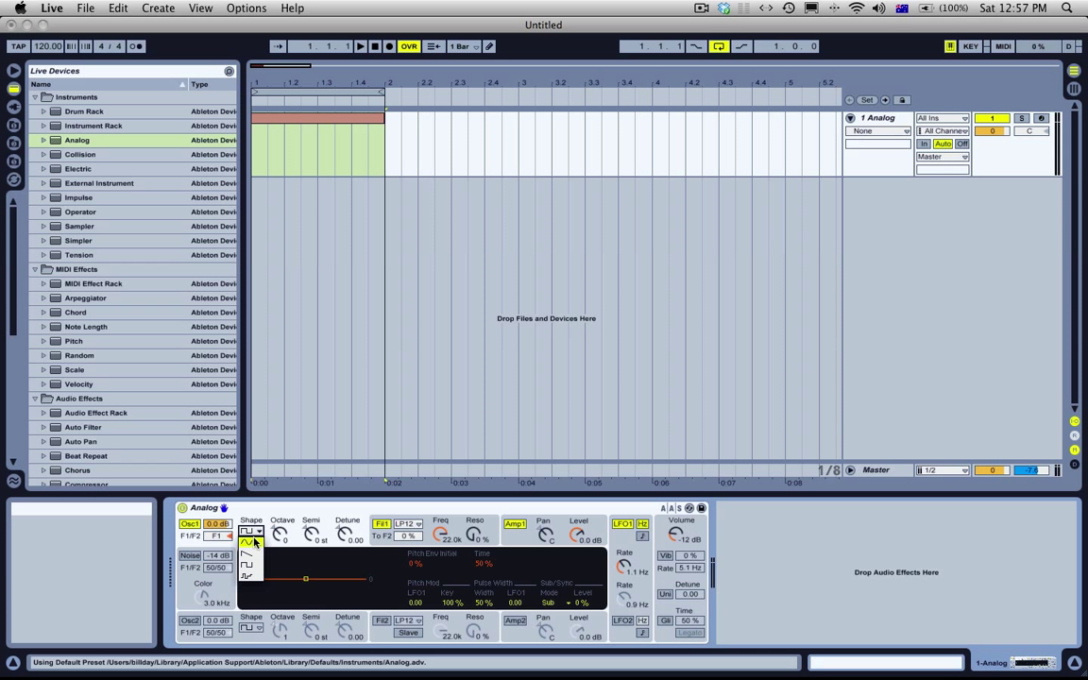
click(254, 542)
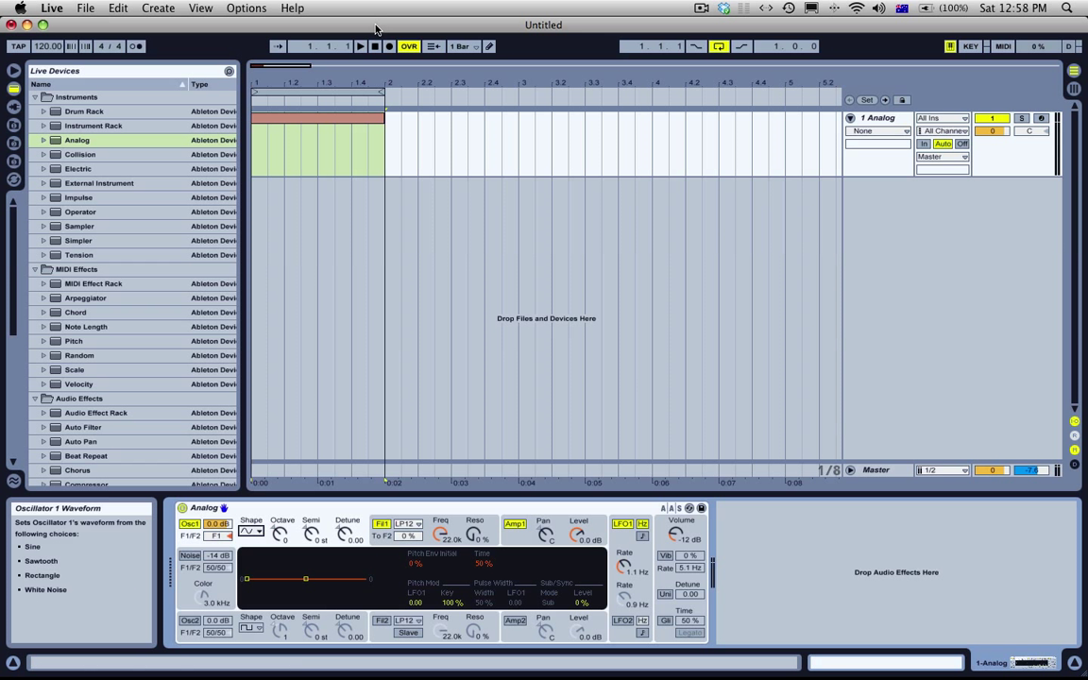
click(283, 113)
Draw one C0 note spanning the whole bar and briefly play it.
scroll(362, 561, down, 8)
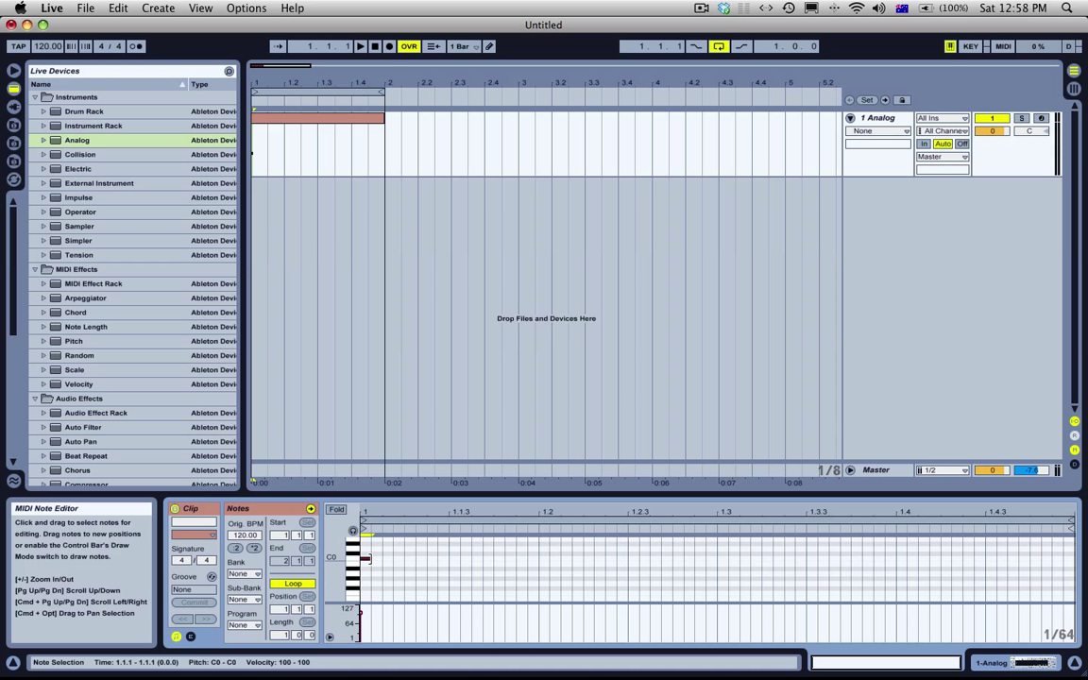
drag(362, 561, 1051, 559)
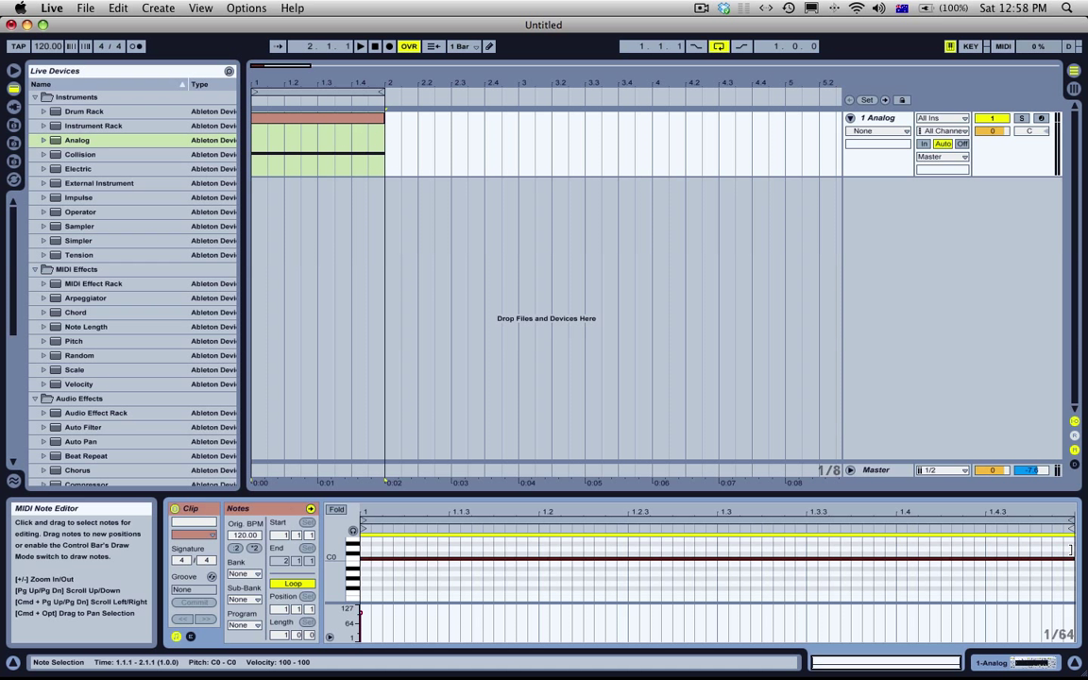
click(304, 115)
key(space)
click(507, 563)
key(space)
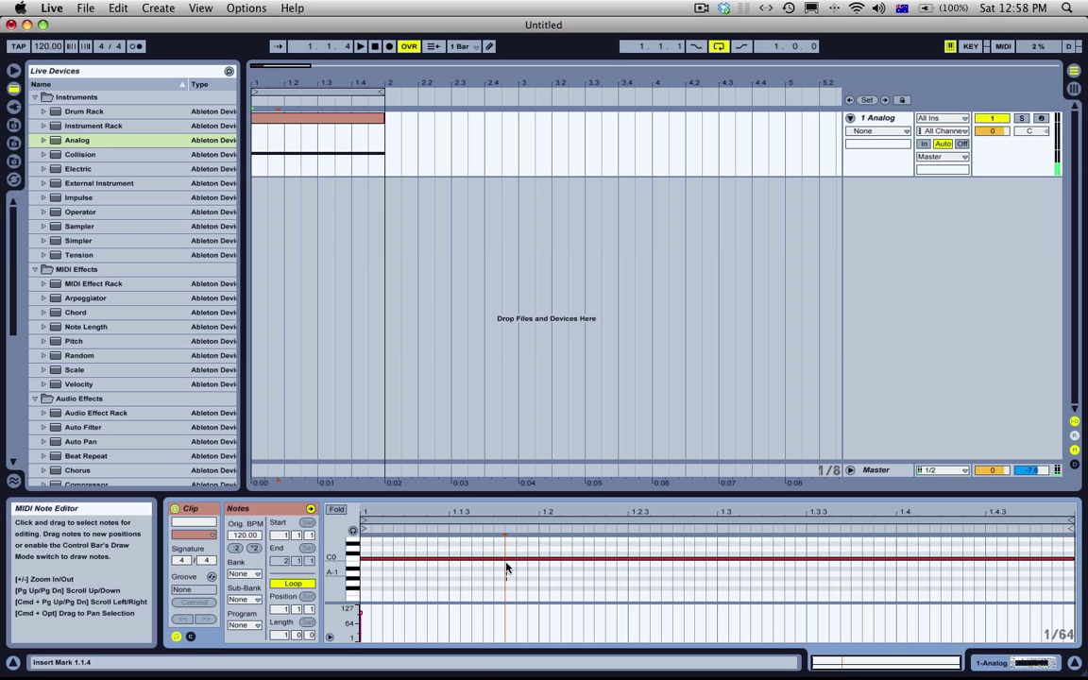
Transpose the note up an octave to C1 and play the clip again.
key(shift+Up)
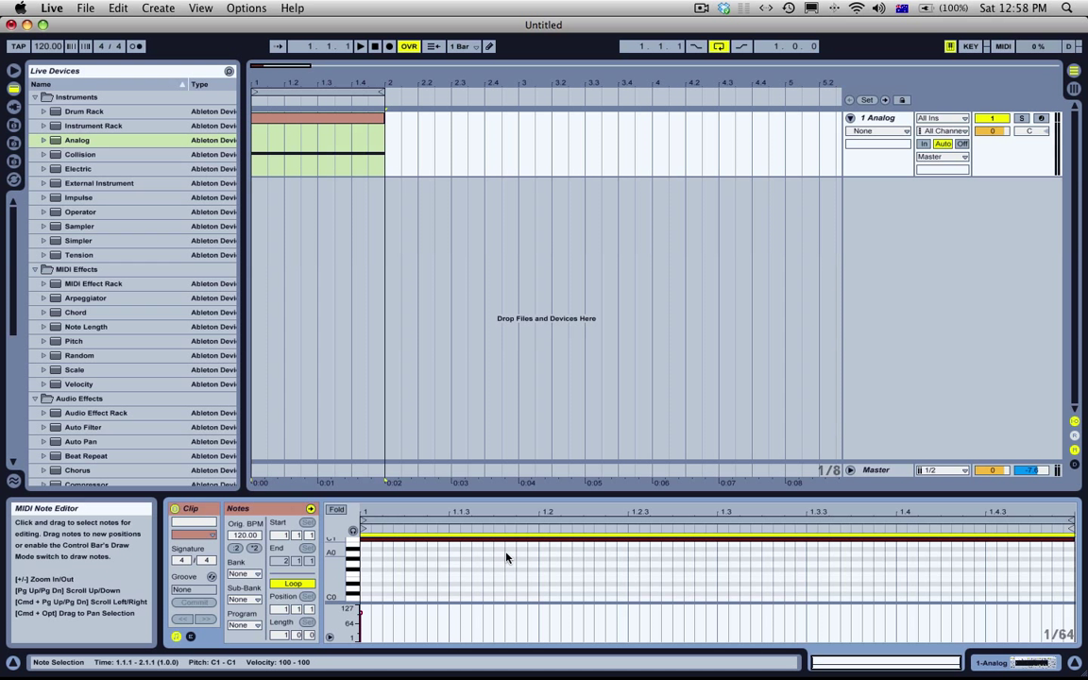
drag(342, 550, 342, 565)
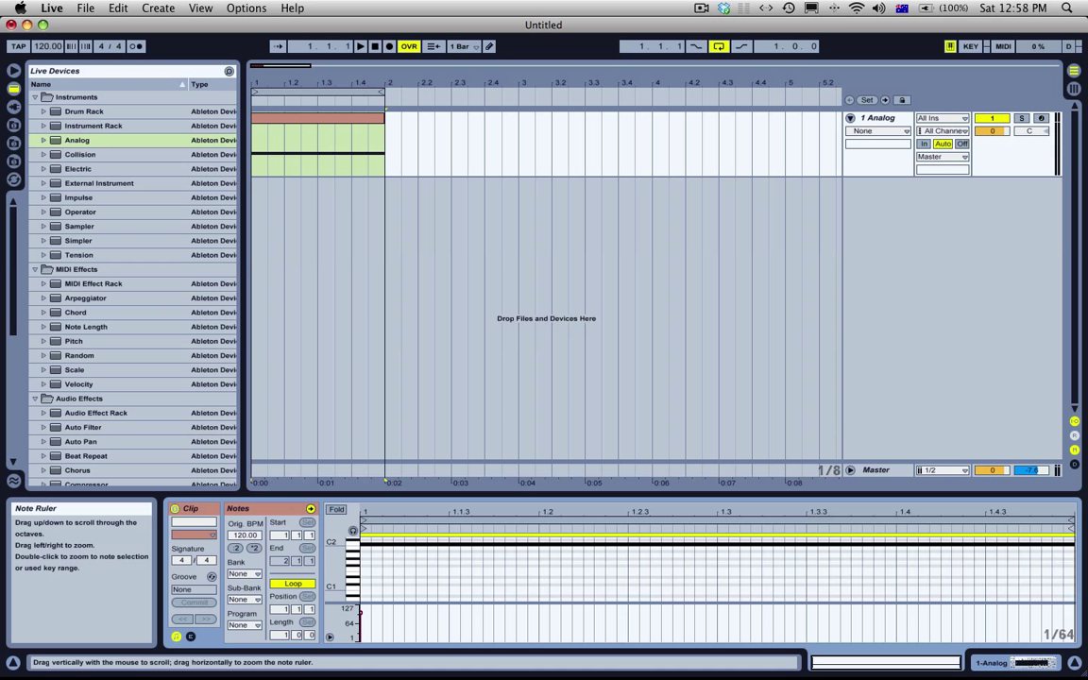
key(space)
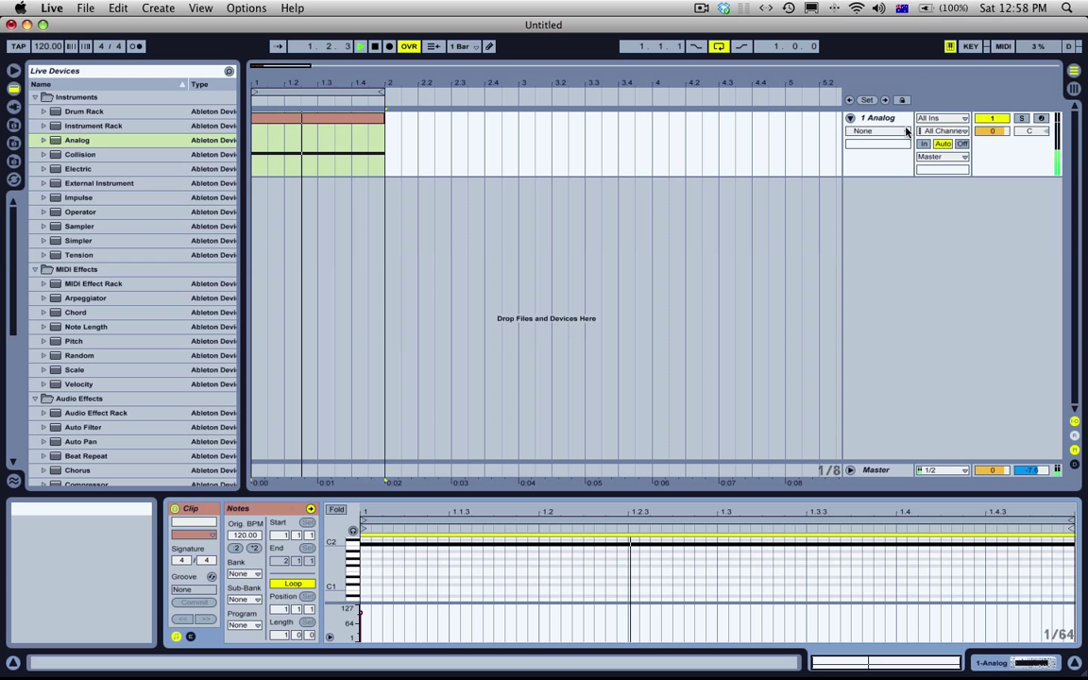
Add Redux after Analog, raise its Downsample to 26, and stop playback.
double_click(902, 120)
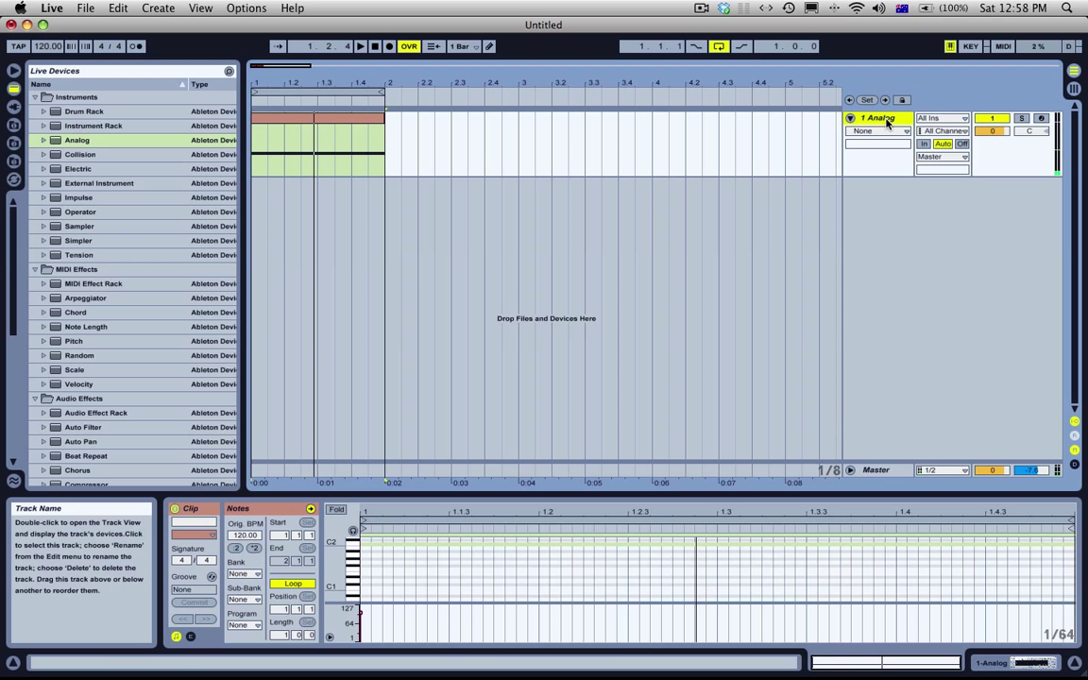
scroll(104, 378, down, 10)
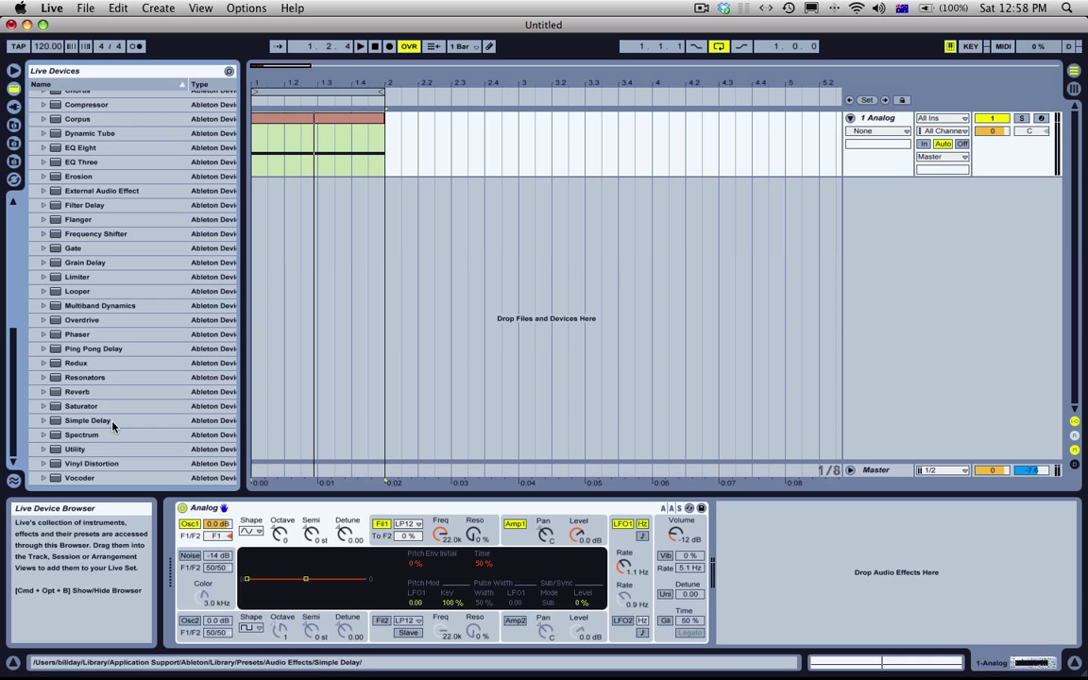
double_click(75, 362)
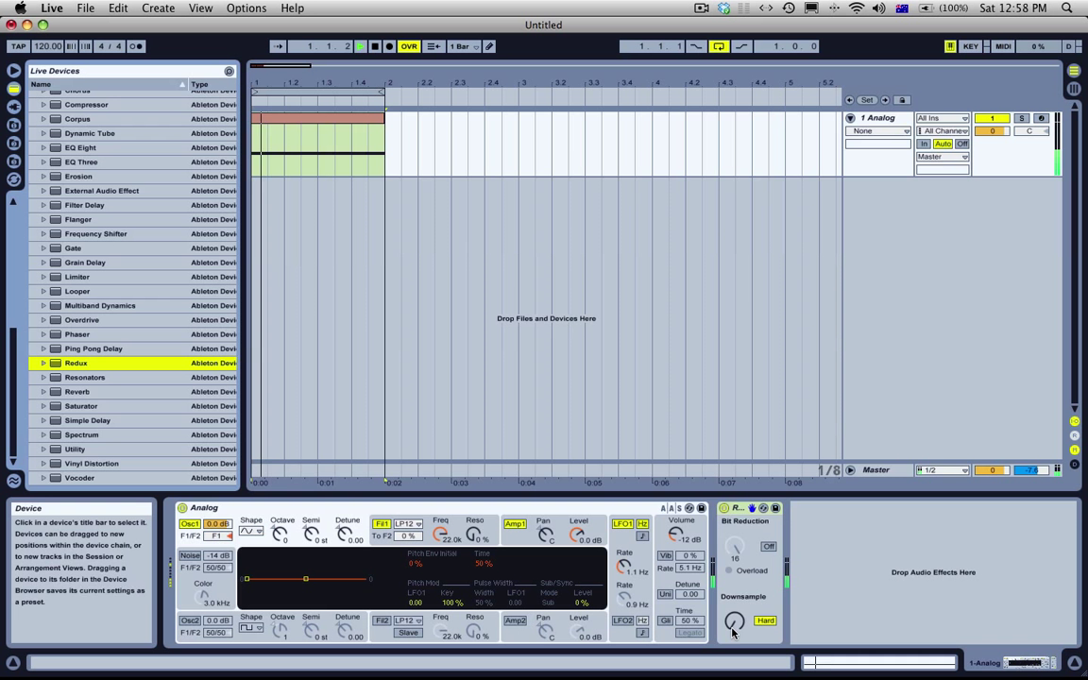
mouse_move(734, 621)
mouse_down()
mouse_move(734, 595)
mouse_move(734, 618)
mouse_up()
key(space)
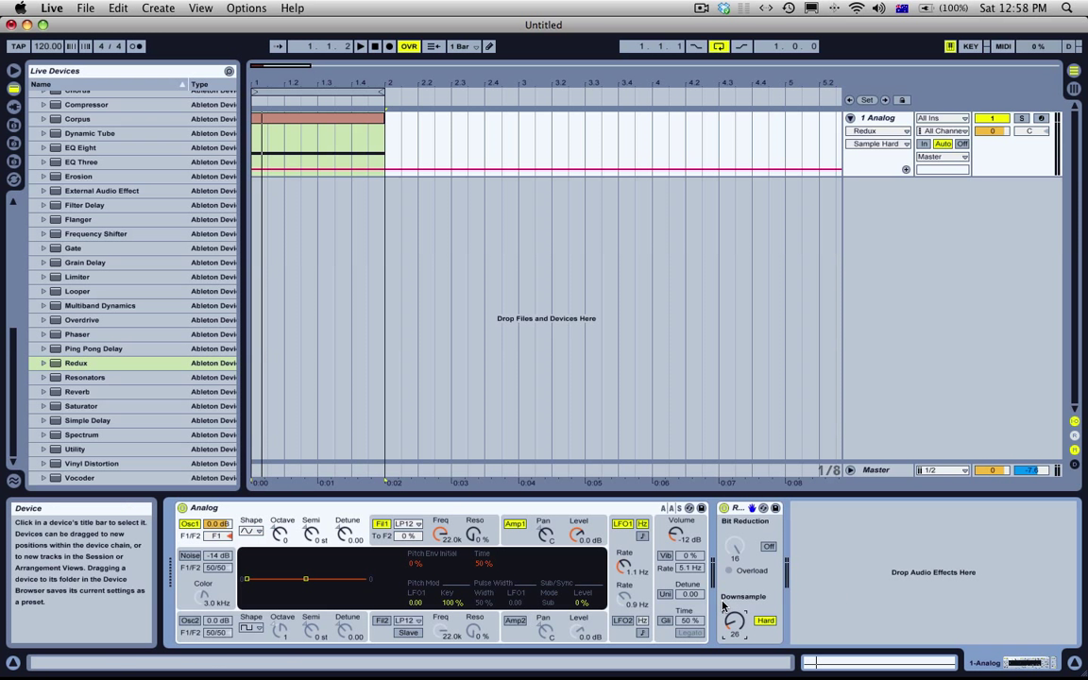
click(743, 509)
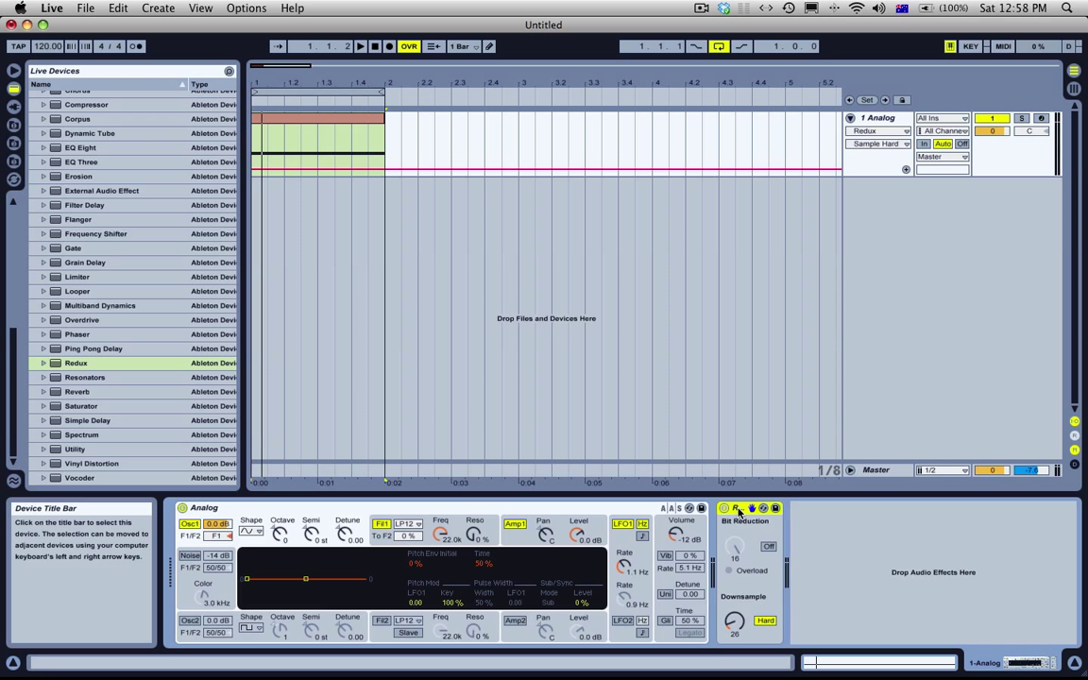
Group Redux into an Audio Effect Rack and duplicate its chain into a second chain.
key(super+g)
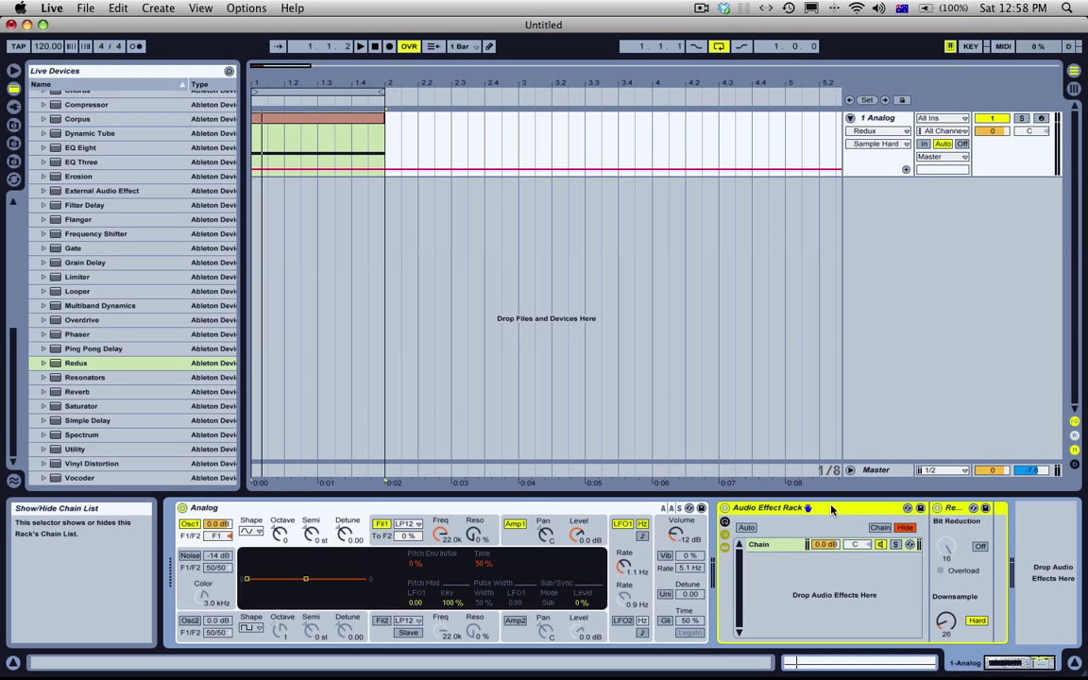
click(777, 548)
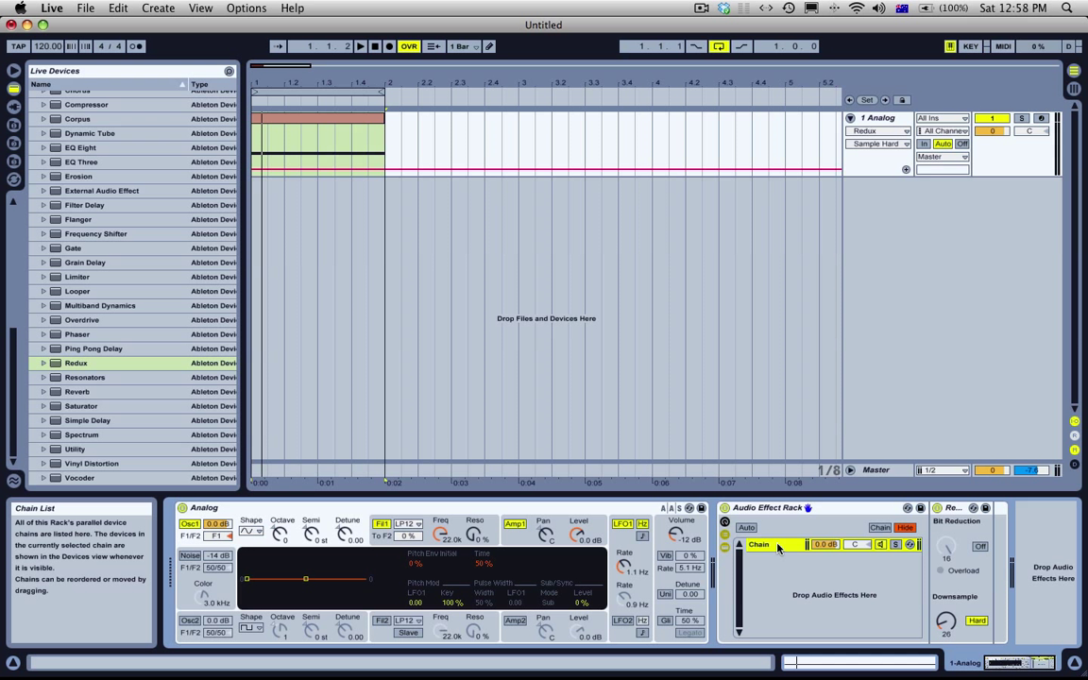
key(super+d)
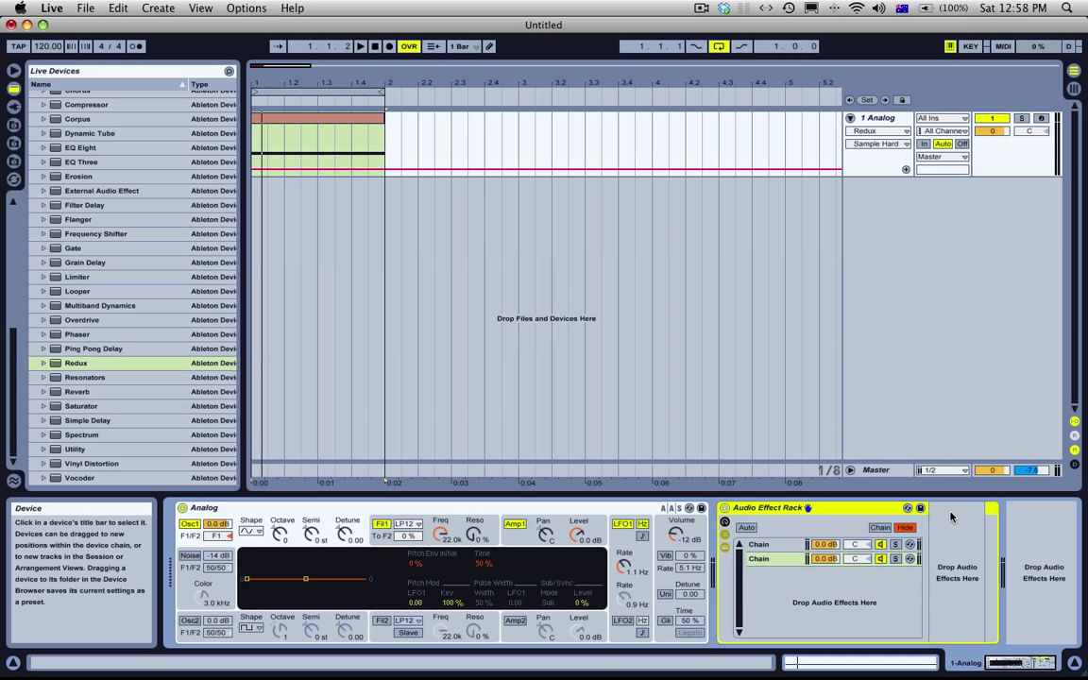
Rename the first chain Redux and the second chain Dry.
click(772, 545)
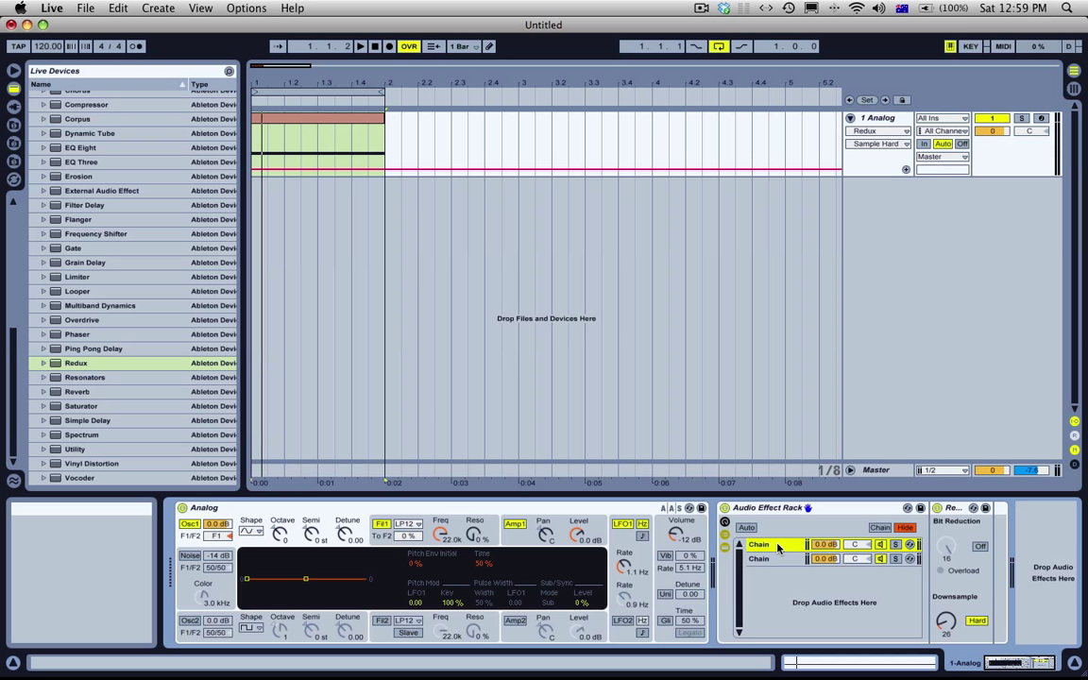
key(super+r)
text(Re)
key(Return)
click(777, 559)
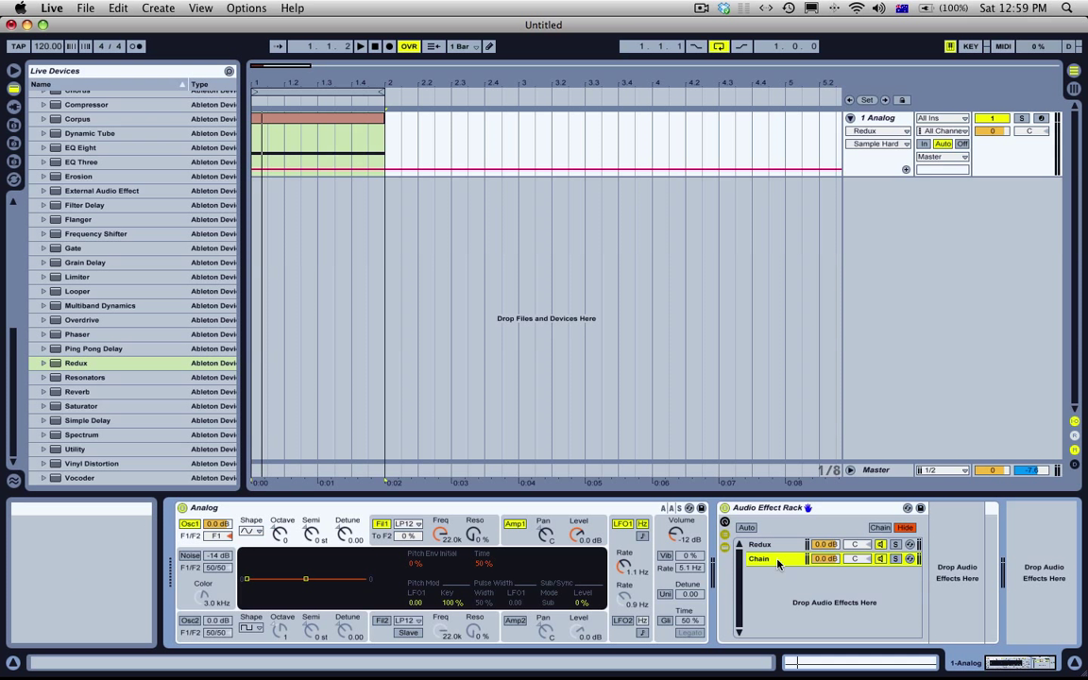
key(super+r)
text(D)
In Map Mode, assign both the Redux and Dry chain volumes to Macro 1.
click(725, 523)
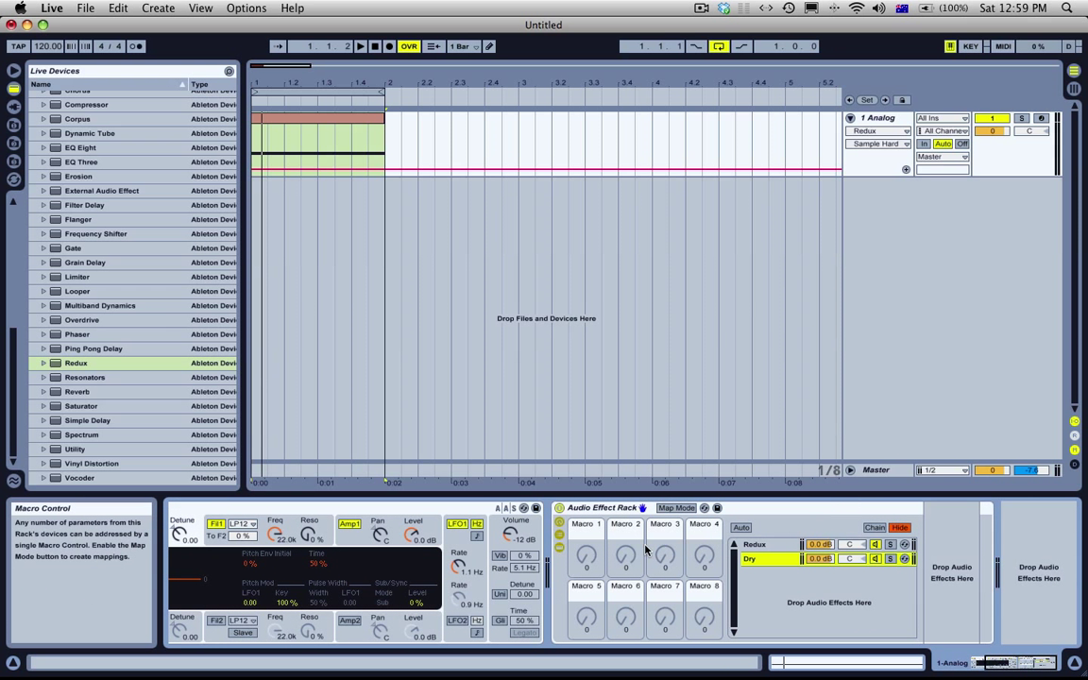
click(677, 508)
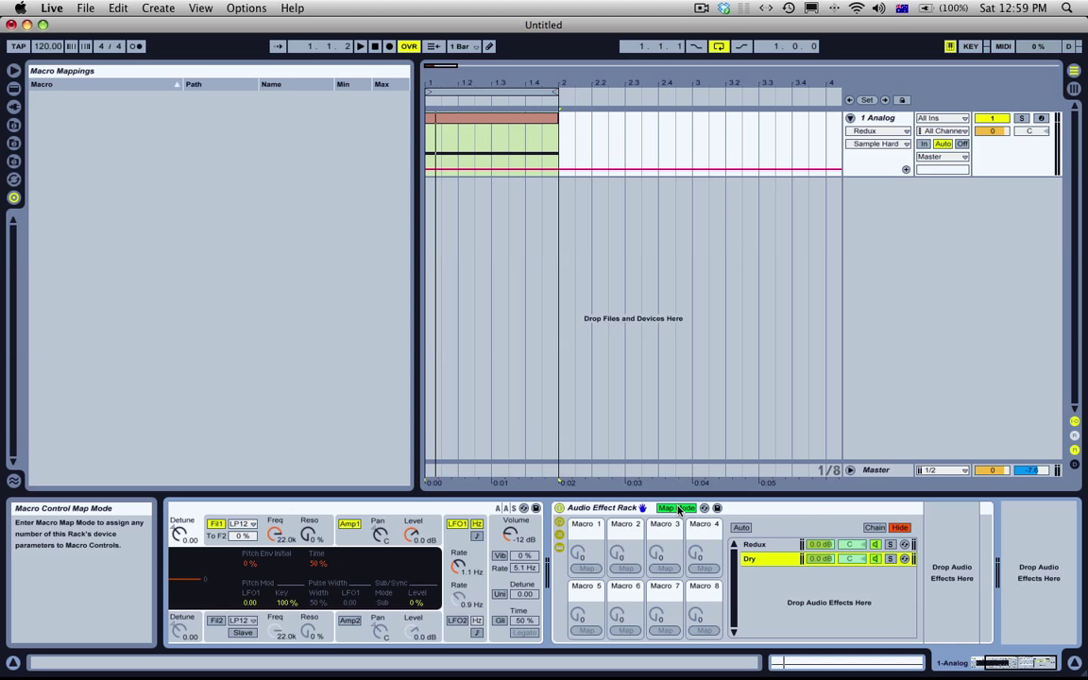
click(820, 544)
click(588, 567)
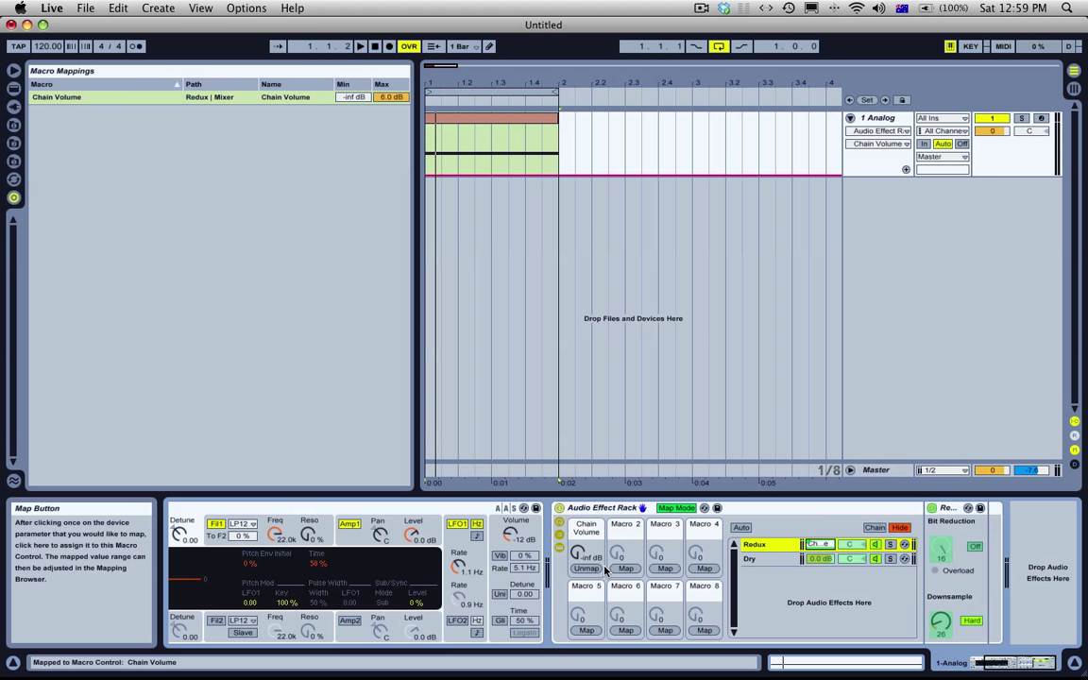
click(820, 558)
click(585, 553)
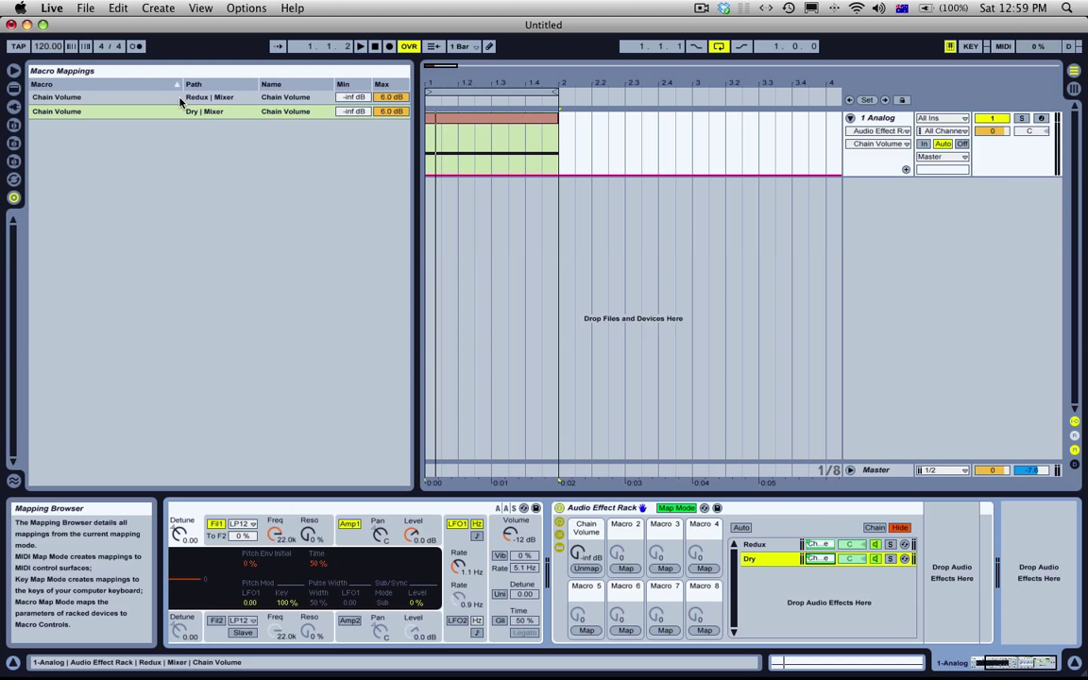
Set the Redux chain-volume mapping to run from 0 dB to -inf.
click(351, 100)
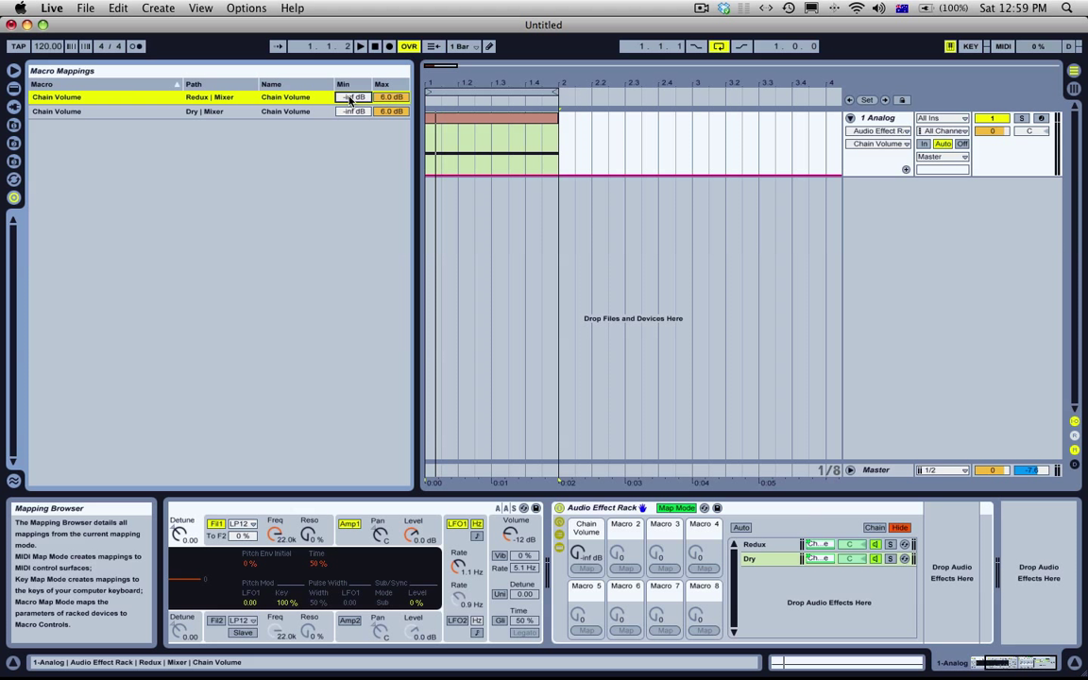
drag(351, 100, 380, 111)
click(365, 111)
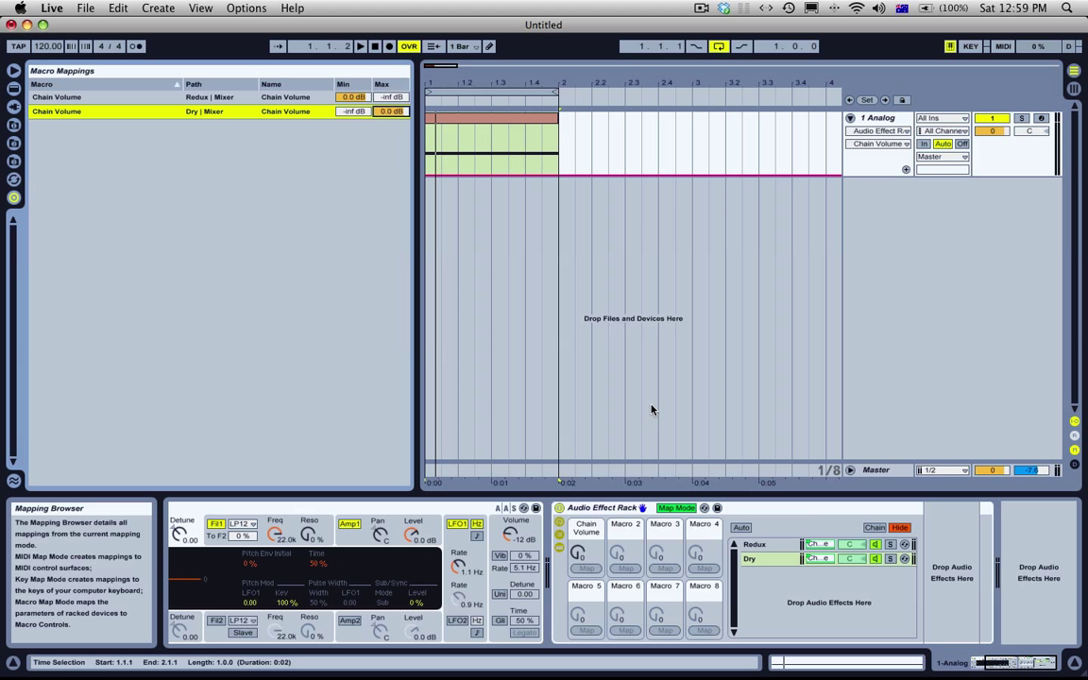
click(676, 507)
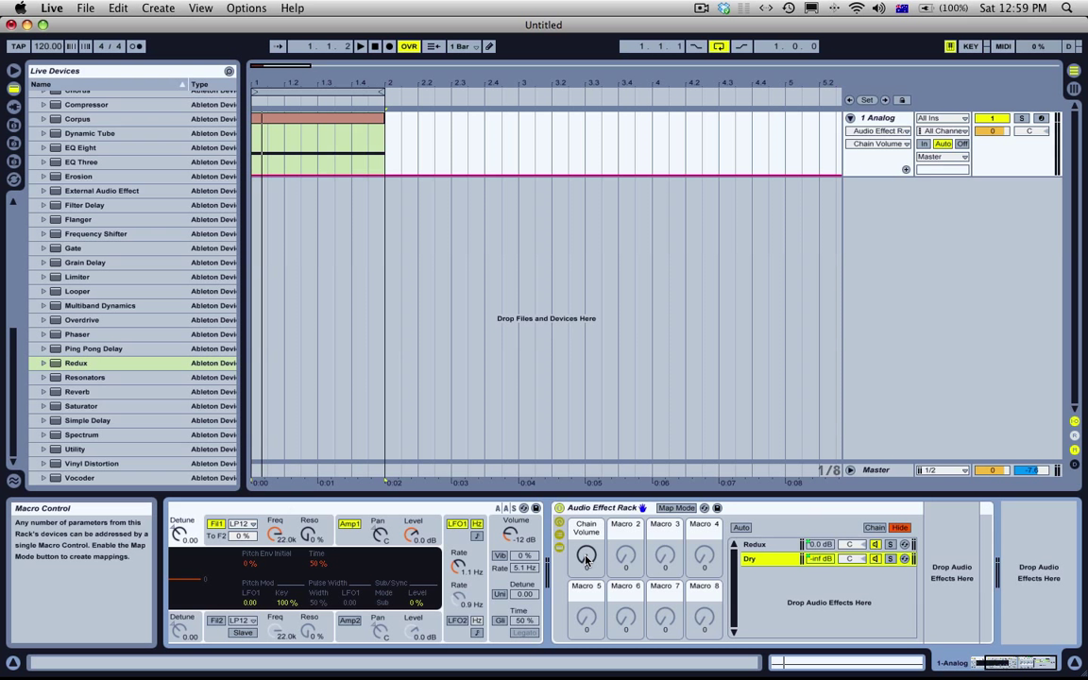
drag(586, 557, 587, 505)
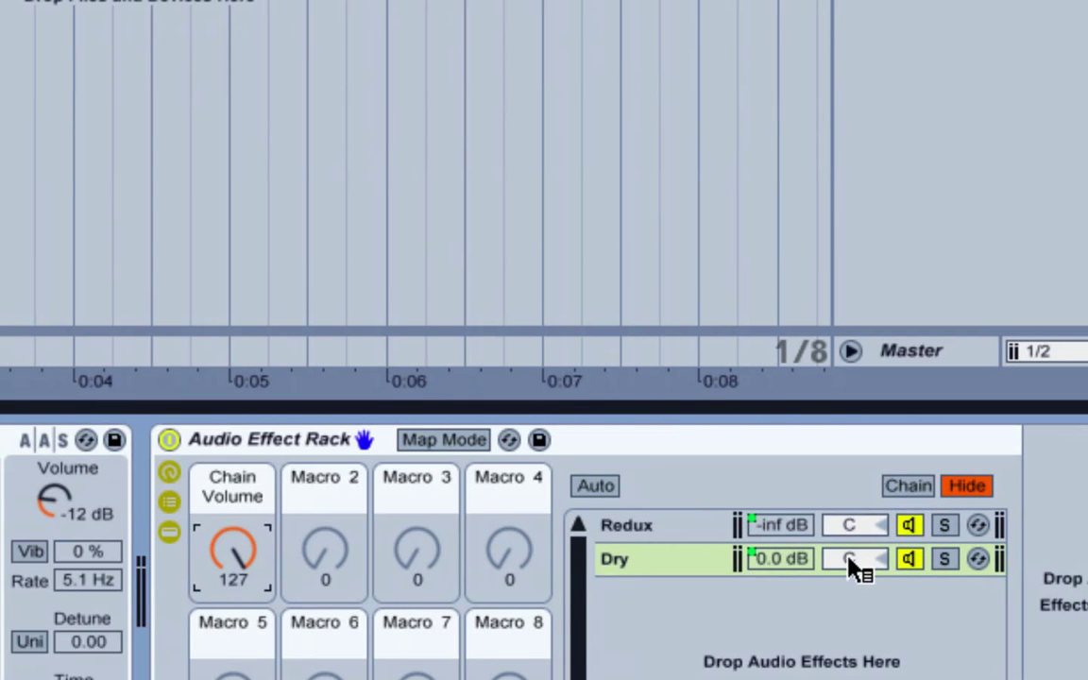
mouse_move(236, 562)
mouse_down()
mouse_move(236, 605)
mouse_move(236, 562)
mouse_up()
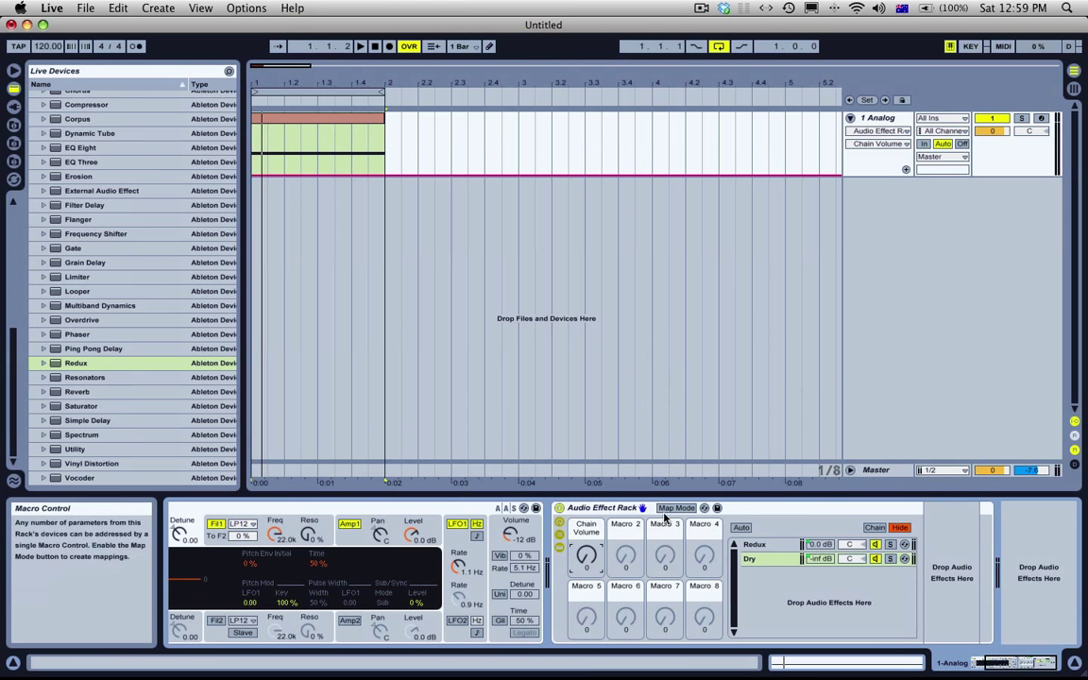
Set Redux mapping Min -inf / Max 0 dB and Dry mapping Min 0 dB / Max -inf.
click(421, 439)
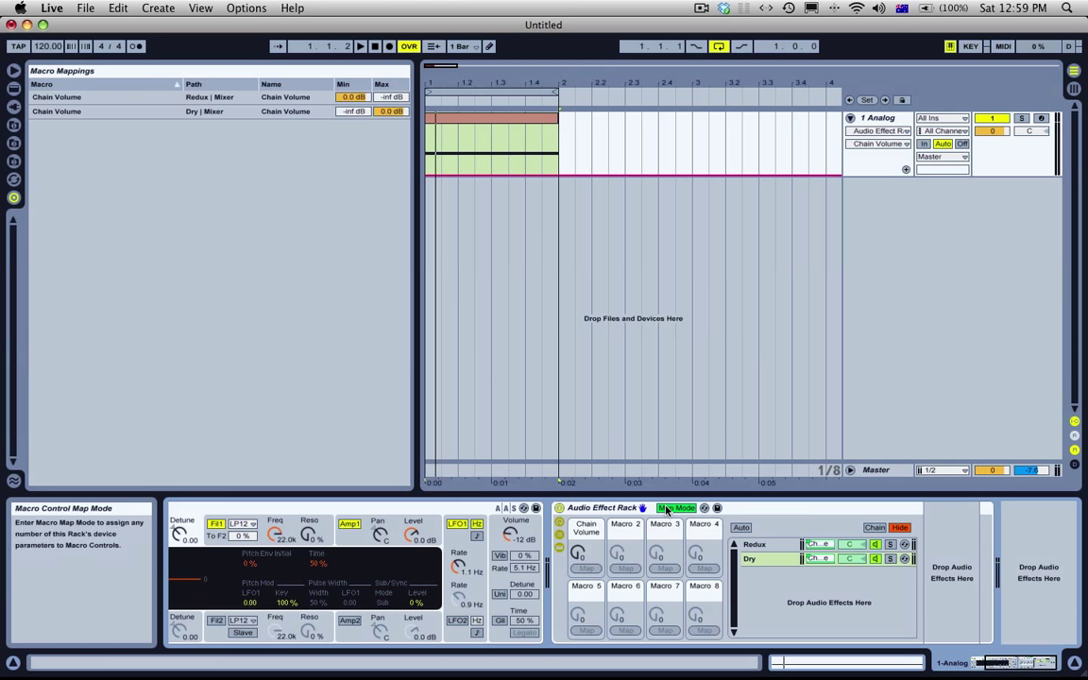
click(352, 97)
drag(353, 97, 397, 66)
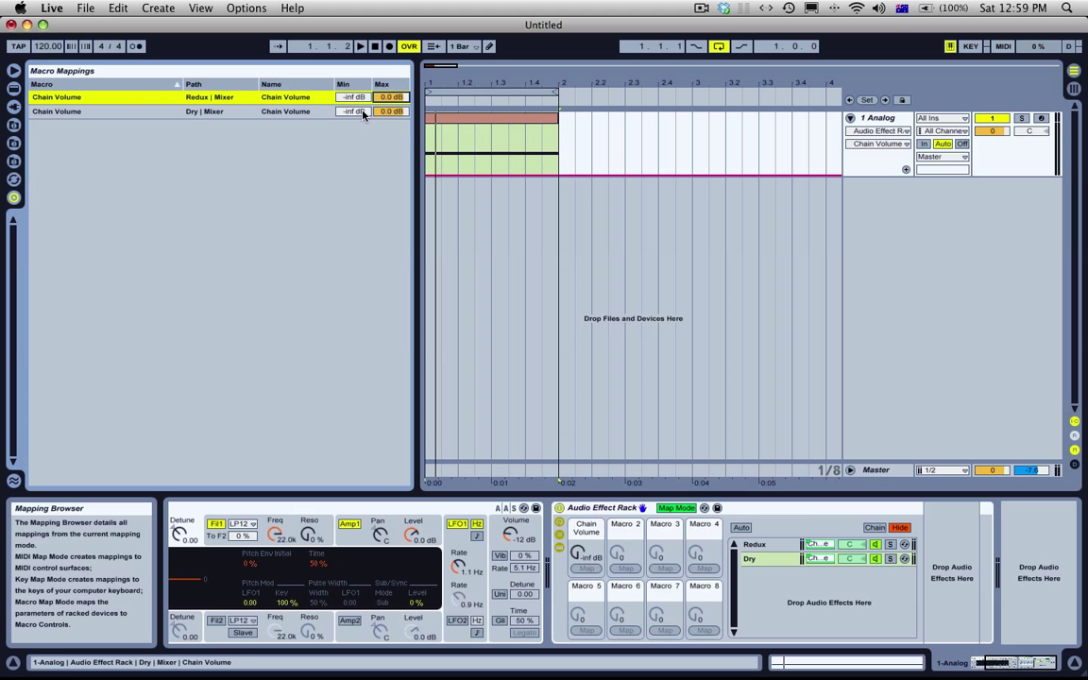
click(351, 111)
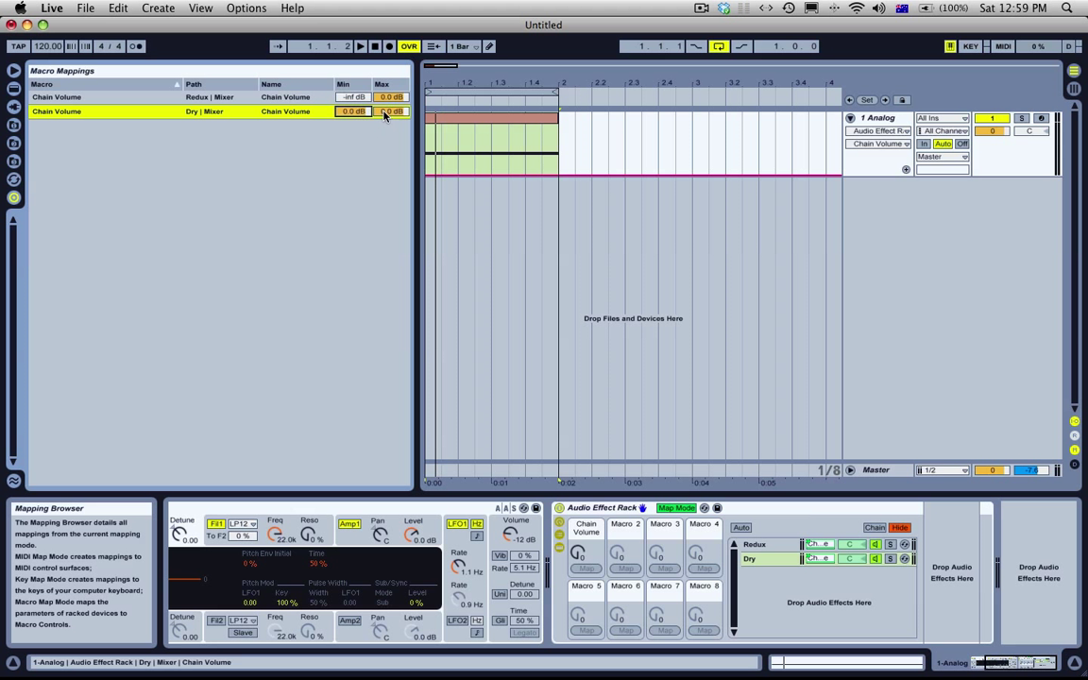
drag(345, 111, 346, 76)
drag(384, 112, 385, 151)
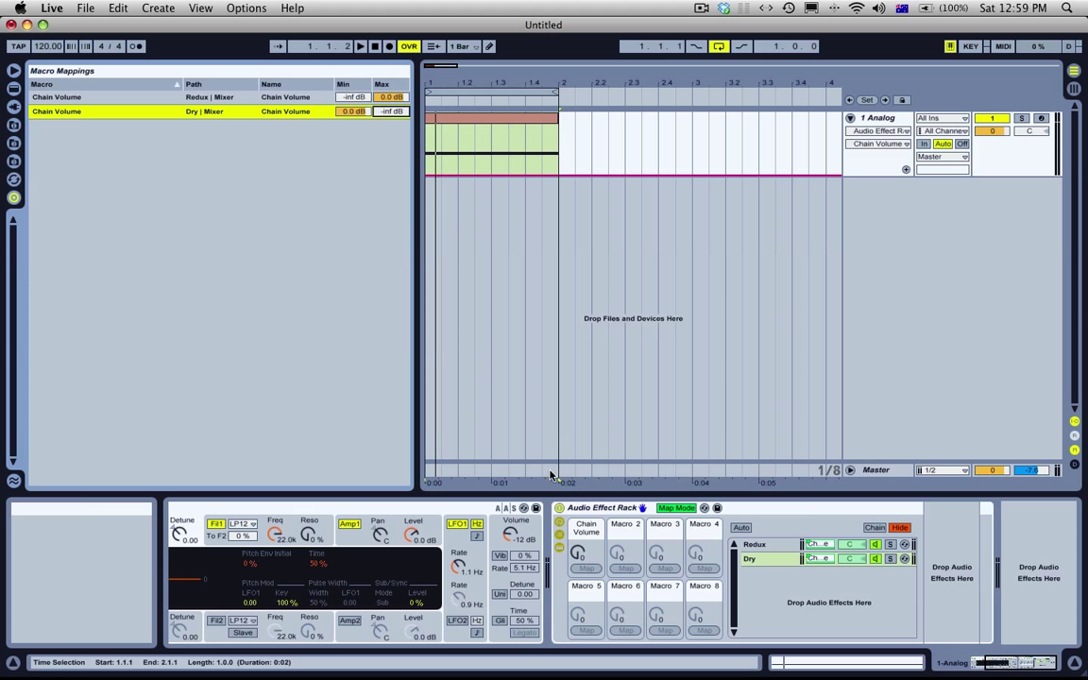
Exit Map Mode, rename Macro 1 to 'Dry / Wet', and turn it up to 127.
click(675, 508)
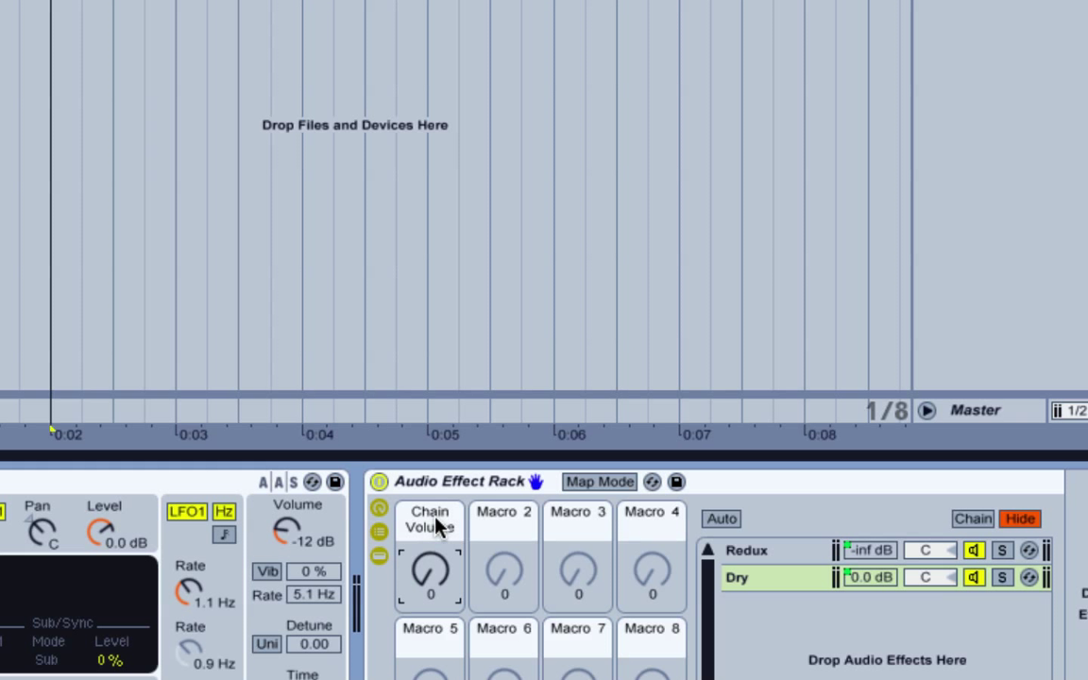
key(ctrl+r)
text(Dry / Wet)
key(Return)
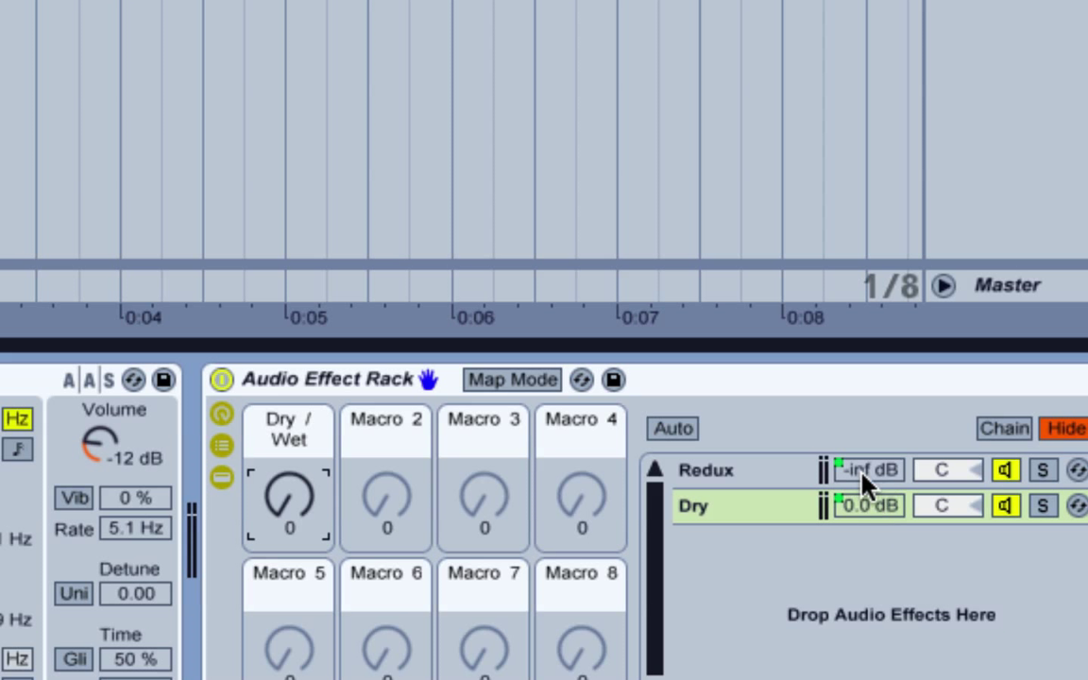
drag(325, 498, 326, 378)
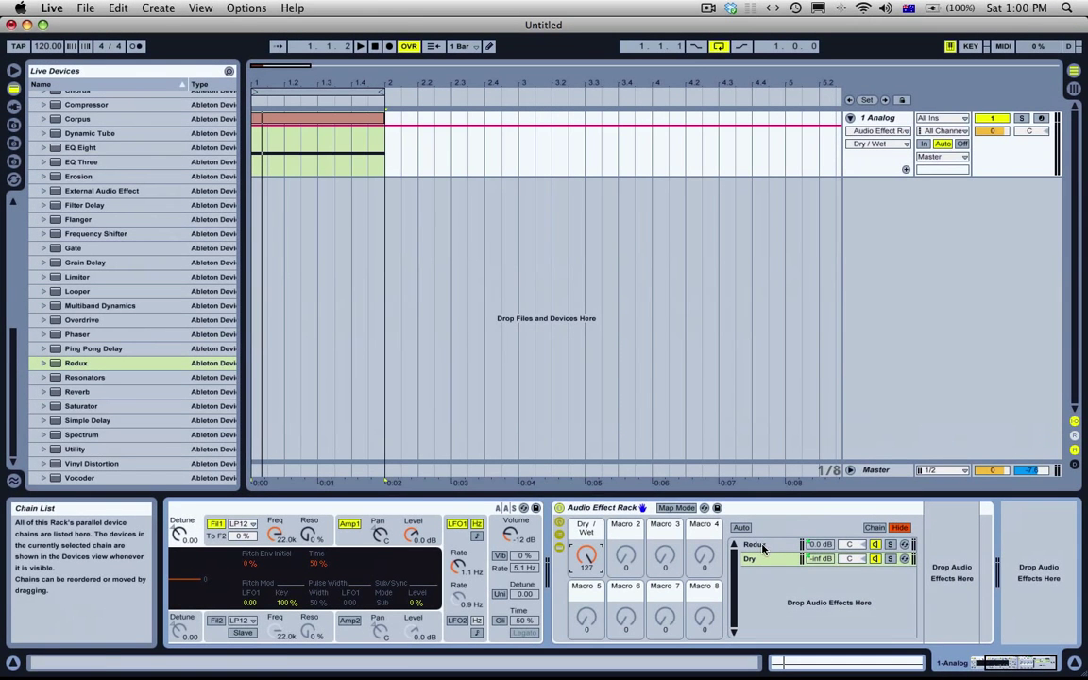
Turn the Dry / Wet macro down to 0 and check the Redux and Dry chains.
click(340, 150)
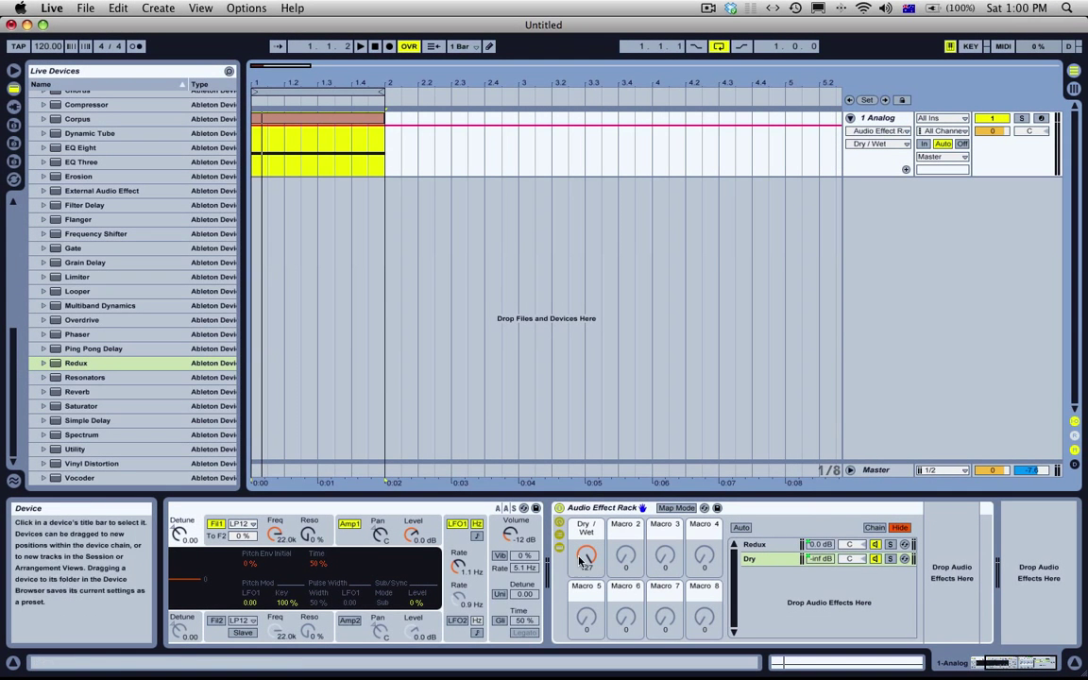
drag(583, 560, 583, 605)
click(775, 544)
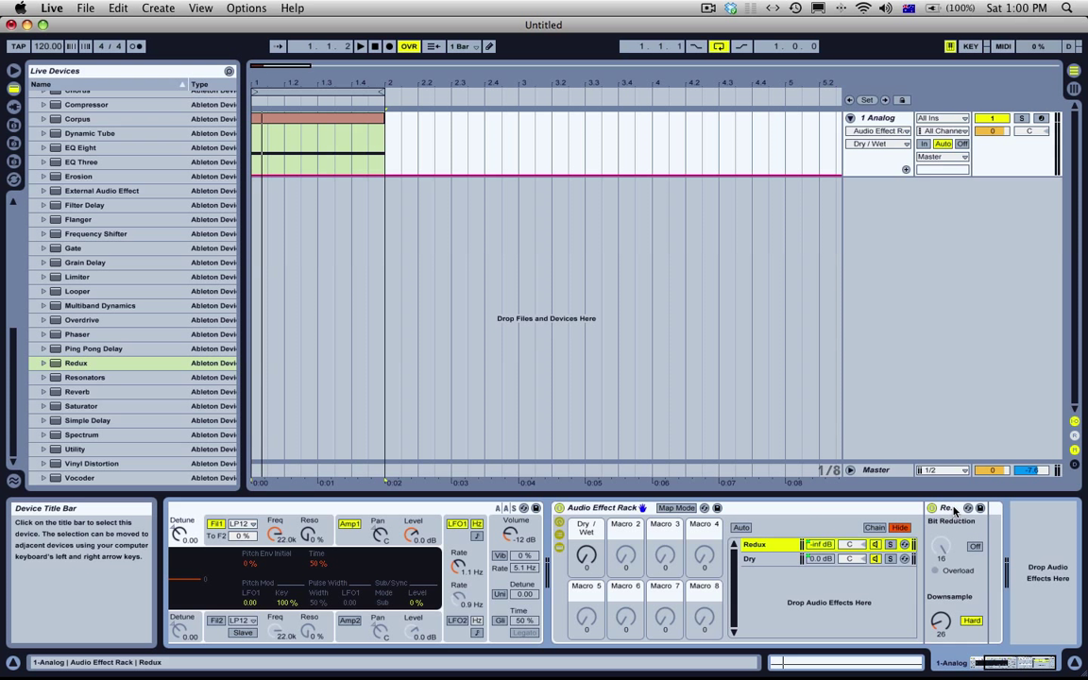
click(875, 560)
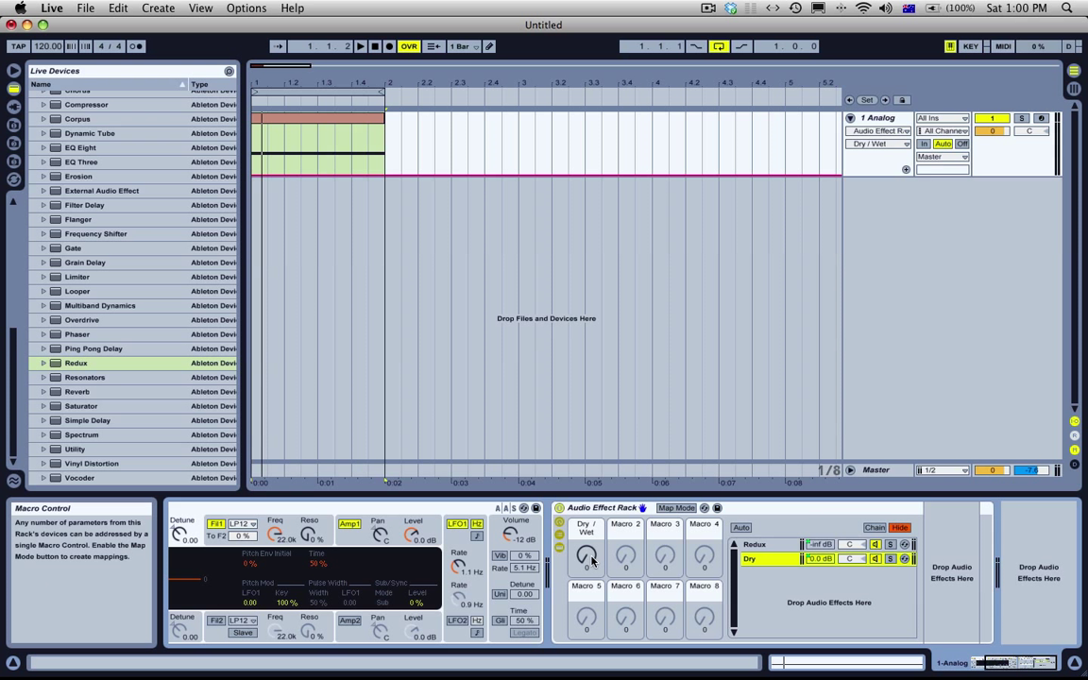
click(284, 118)
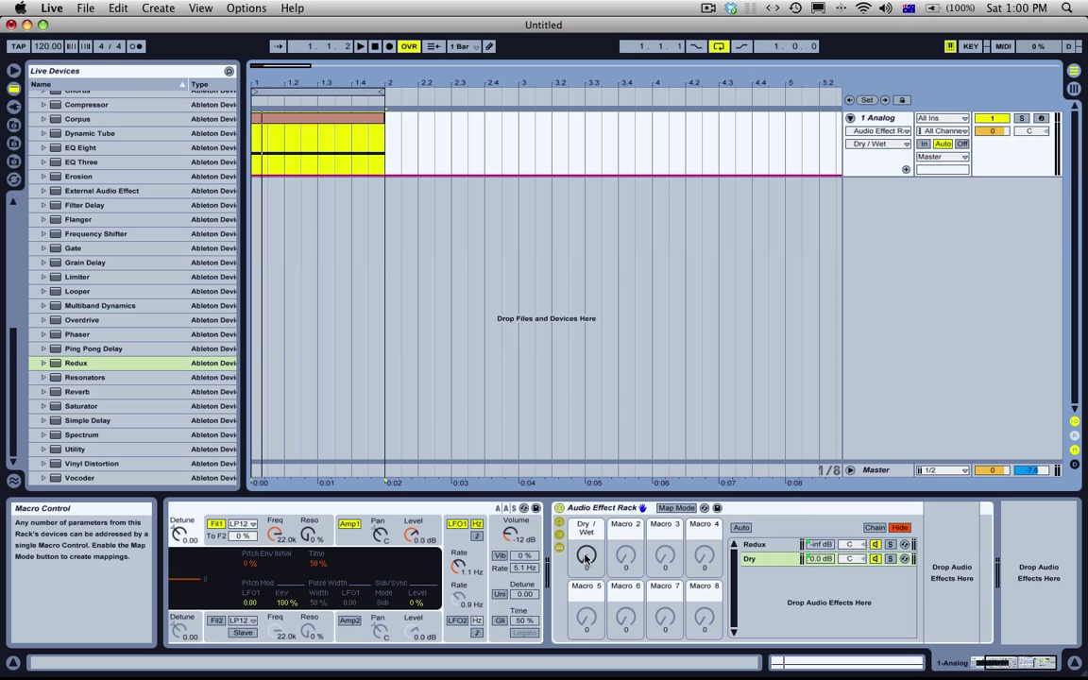
click(605, 508)
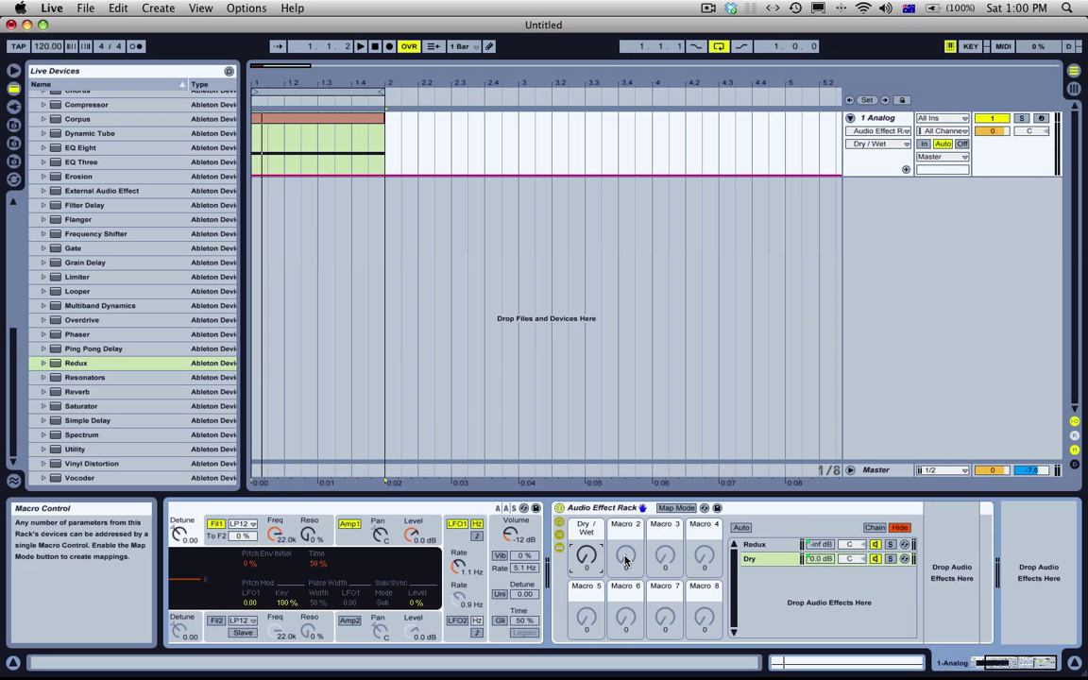
Play the clip while sweeping Dry / Wet up and back to 54, then stop.
key(space)
drag(586, 561, 586, 527)
drag(586, 555, 587, 563)
key(space)
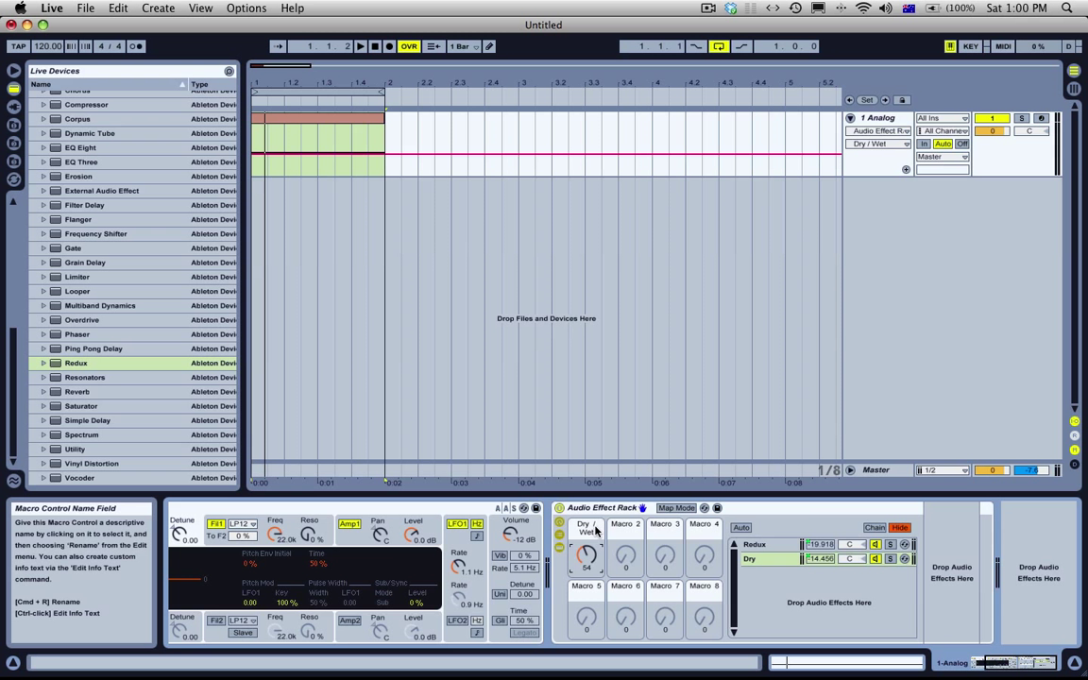
scroll(595, 532, left, 5)
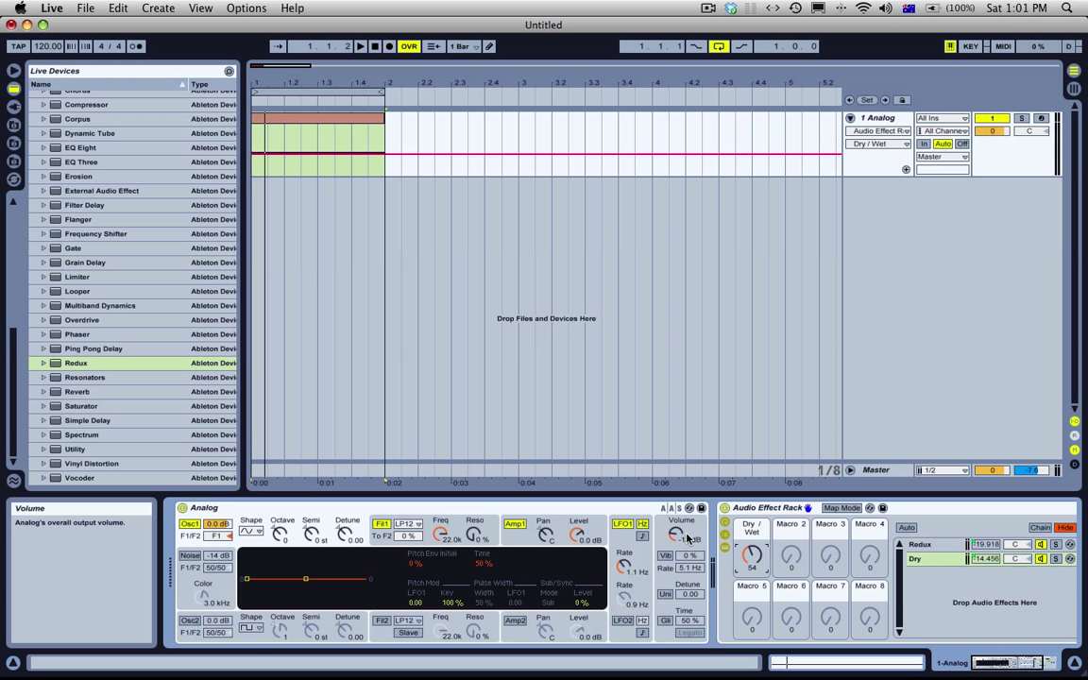